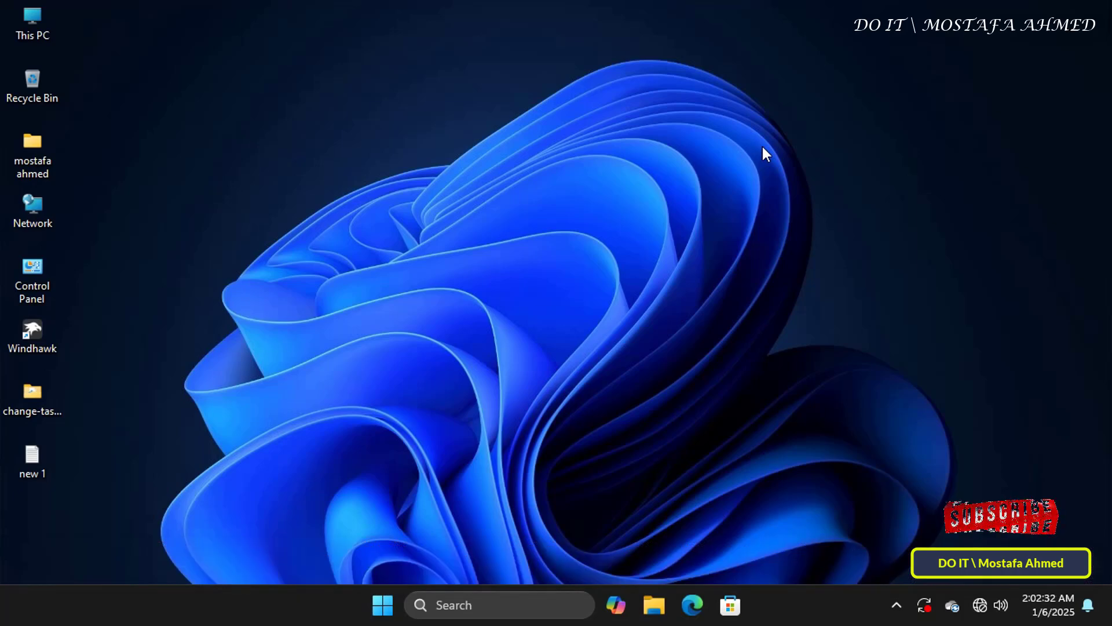
Briefly open and close File Explorer, then enter regedit in the Run dialog
{"action": "left_click", "coordinate": [652, 604]}
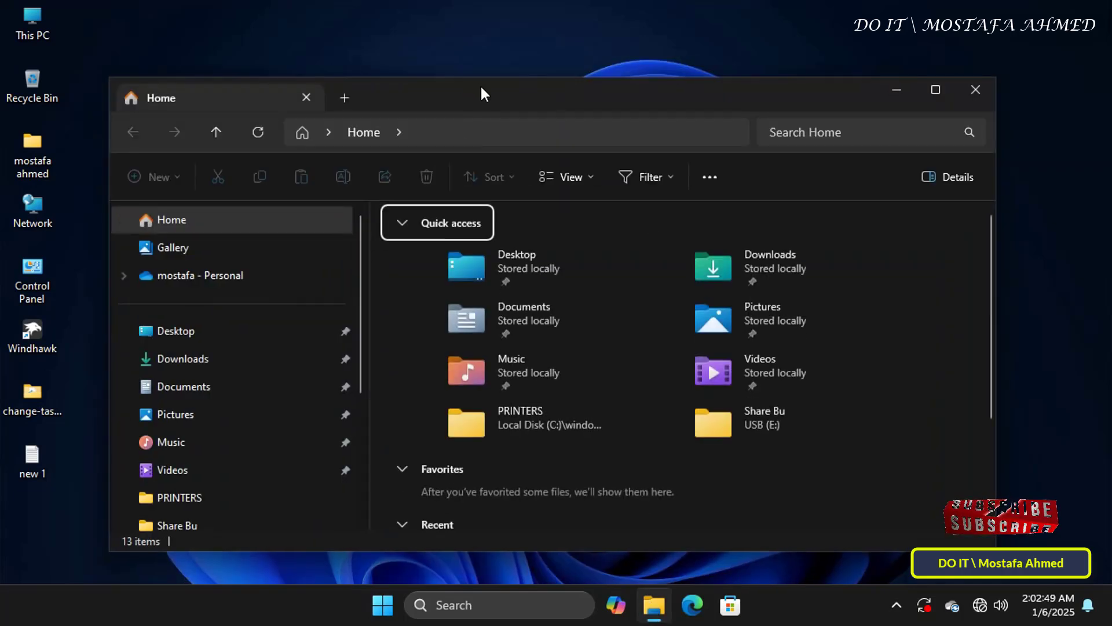
{"action": "left_click_drag", "start_coordinate": [480, 85], "coordinate": [481, 46]}
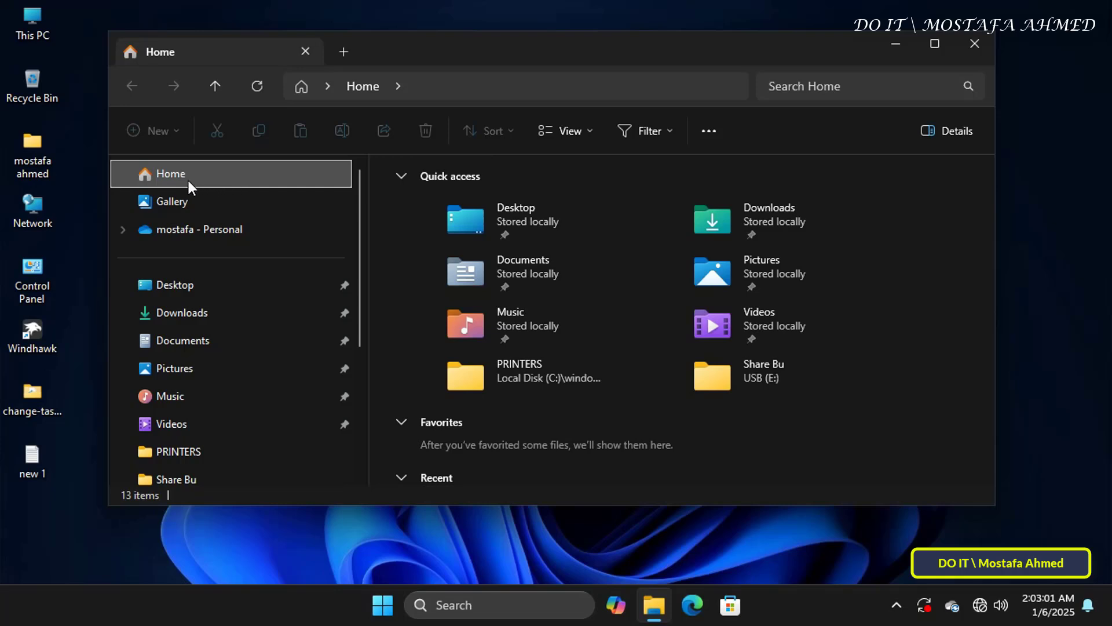
{"action": "left_click", "coordinate": [983, 46]}
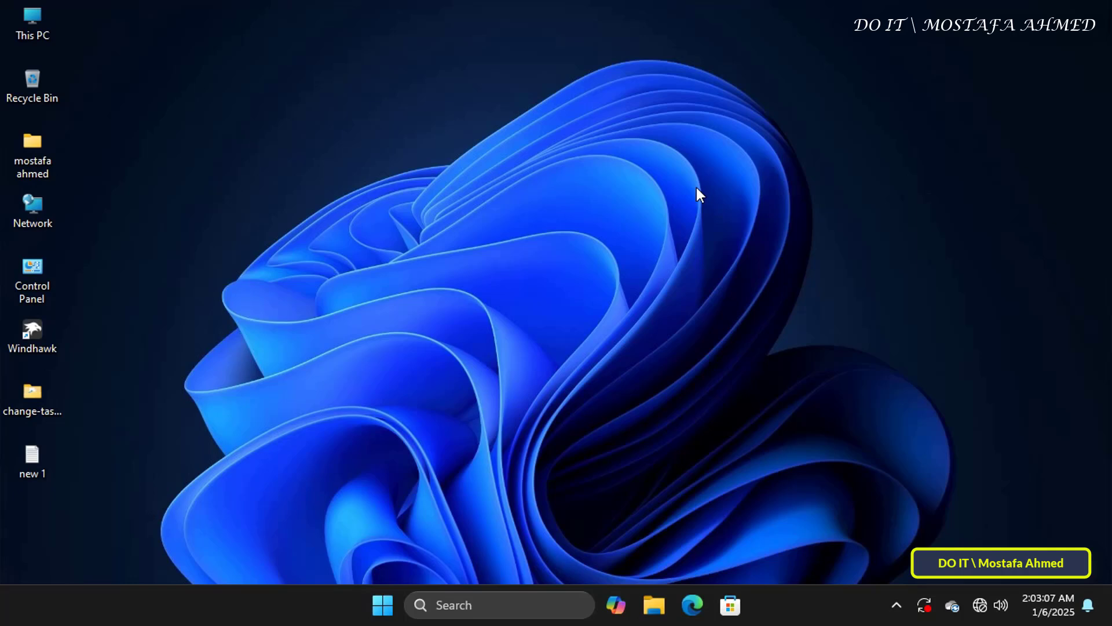
{"action": "key", "text": "super+r"}
{"action": "type", "text": "r"}
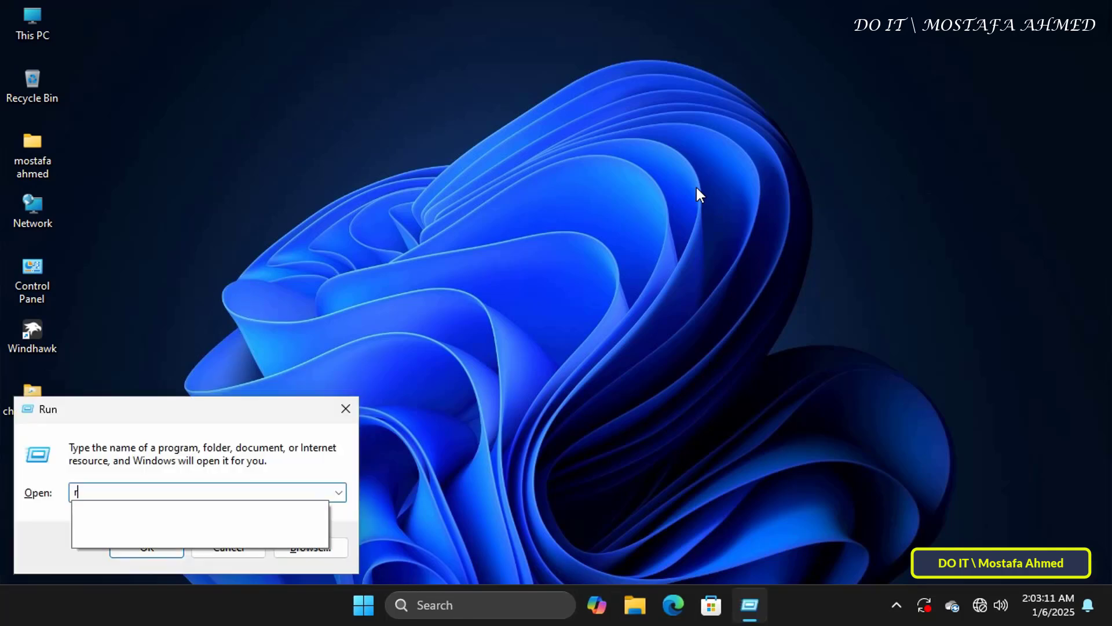
{"action": "type", "text": "egedit"}
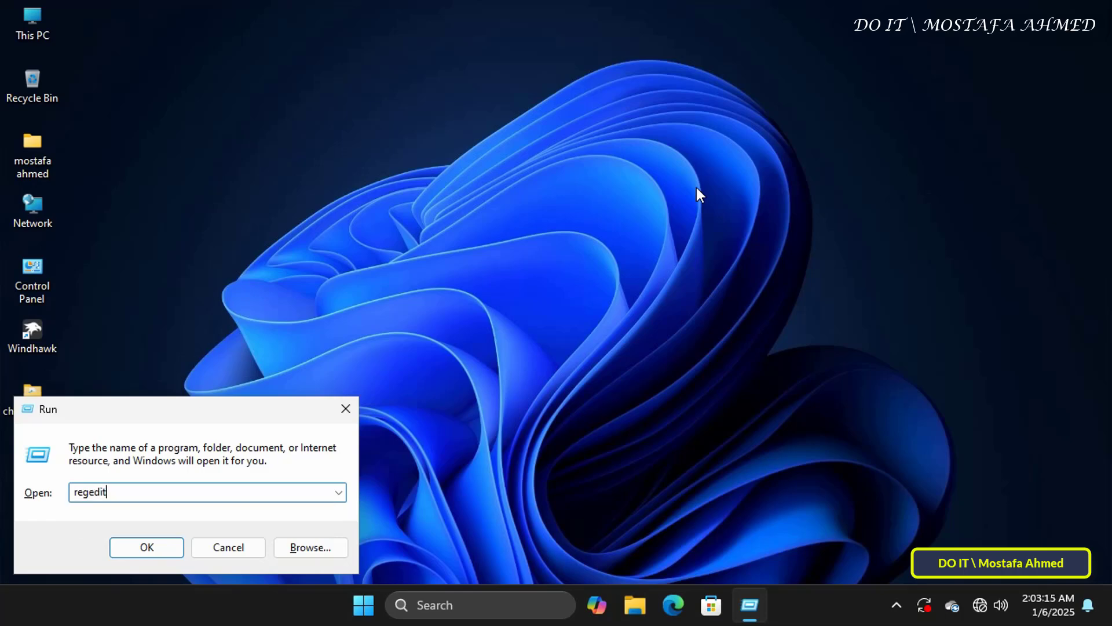
Launch Registry Editor and expand HKEY_LOCAL_MACHINE > SOFTWARE > Microsoft
{"action": "left_click", "coordinate": [146, 547]}
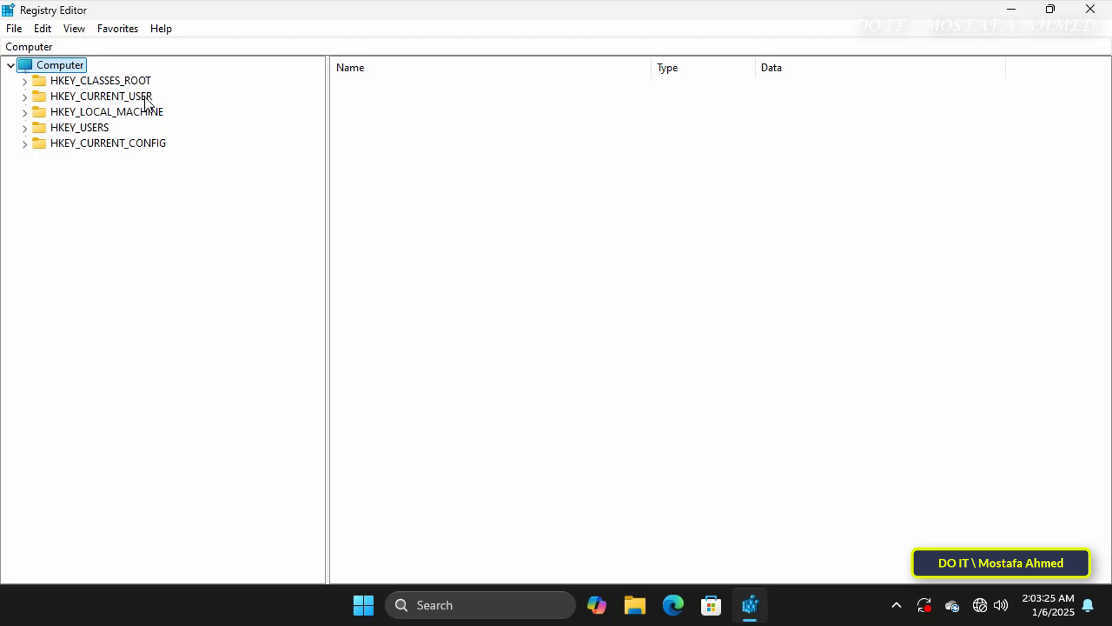
{"action": "left_click", "coordinate": [29, 116]}
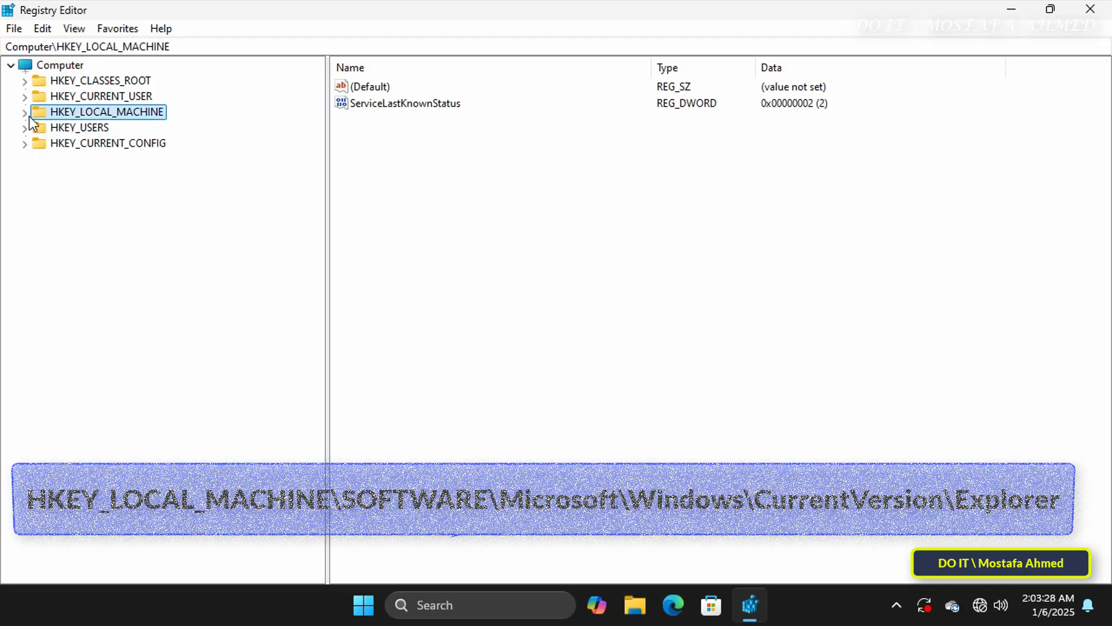
{"action": "left_click", "coordinate": [25, 113]}
{"action": "left_click", "coordinate": [38, 206]}
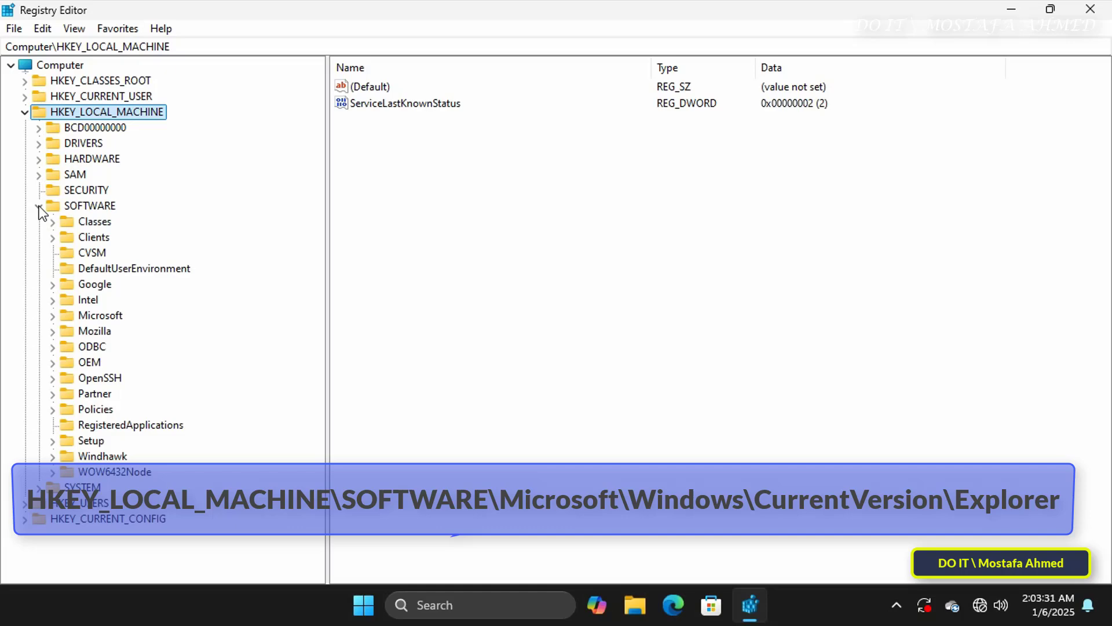
{"action": "left_click", "coordinate": [99, 317]}
{"action": "left_click", "coordinate": [52, 316]}
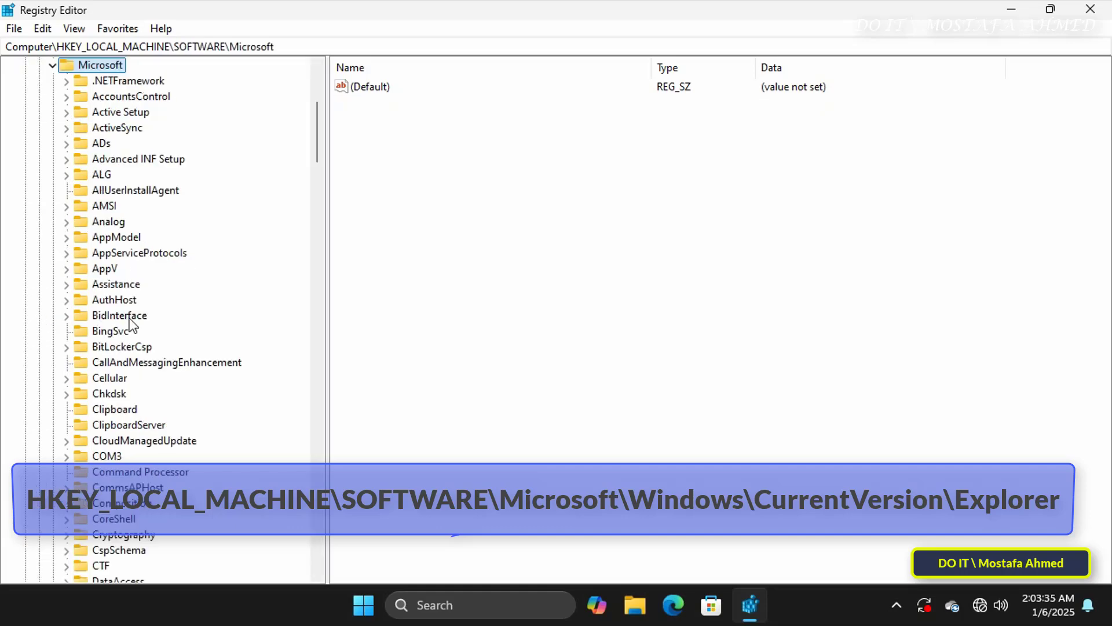
{"action": "scroll", "coordinate": [134, 325], "scroll_direction": "down", "scroll_amount": 20}
{"action": "scroll", "coordinate": [133, 324], "scroll_direction": "down", "scroll_amount": 20}
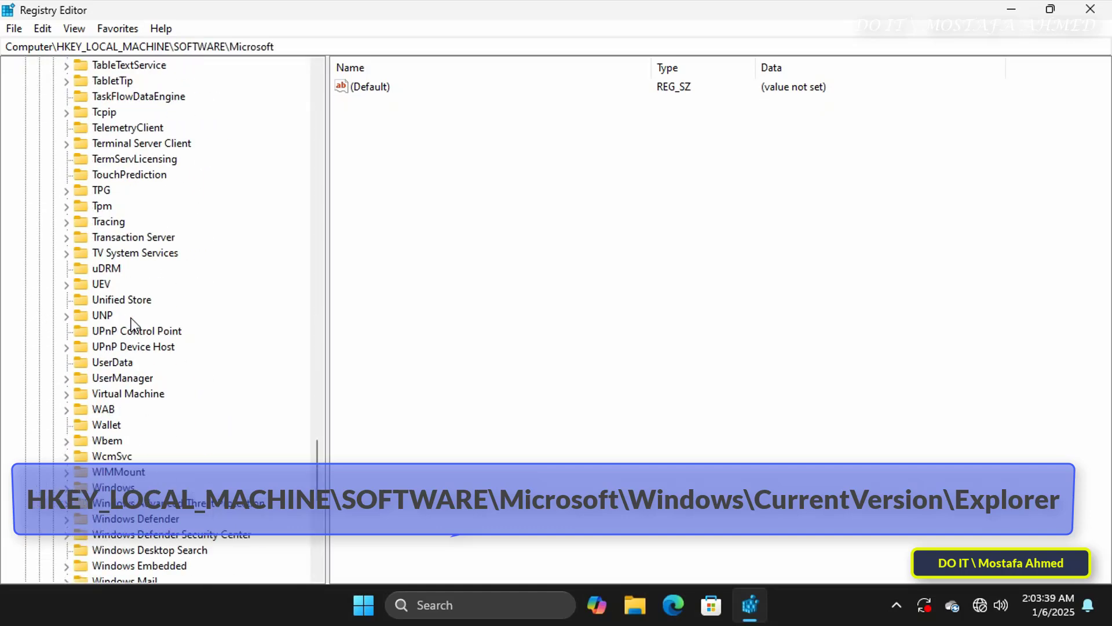
Expand Windows > CurrentVersion and select the Explorer key to list its values
{"action": "left_click", "coordinate": [119, 255]}
{"action": "left_click", "coordinate": [66, 253]}
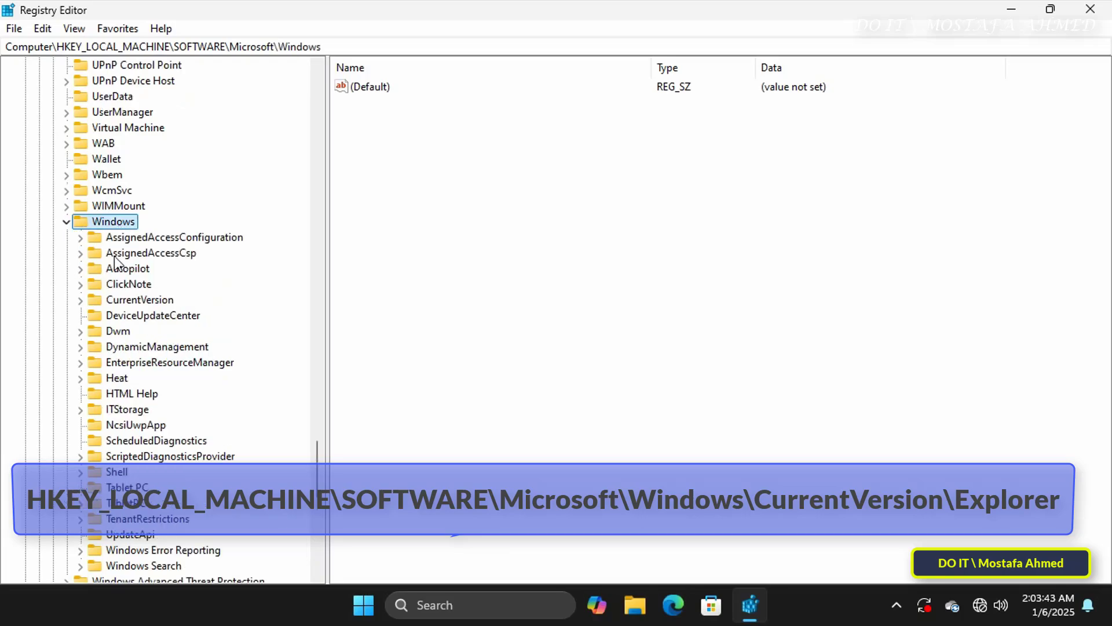
{"action": "left_click", "coordinate": [139, 299]}
{"action": "left_click", "coordinate": [80, 299]}
{"action": "scroll", "coordinate": [202, 350], "scroll_direction": "down", "scroll_amount": 12}
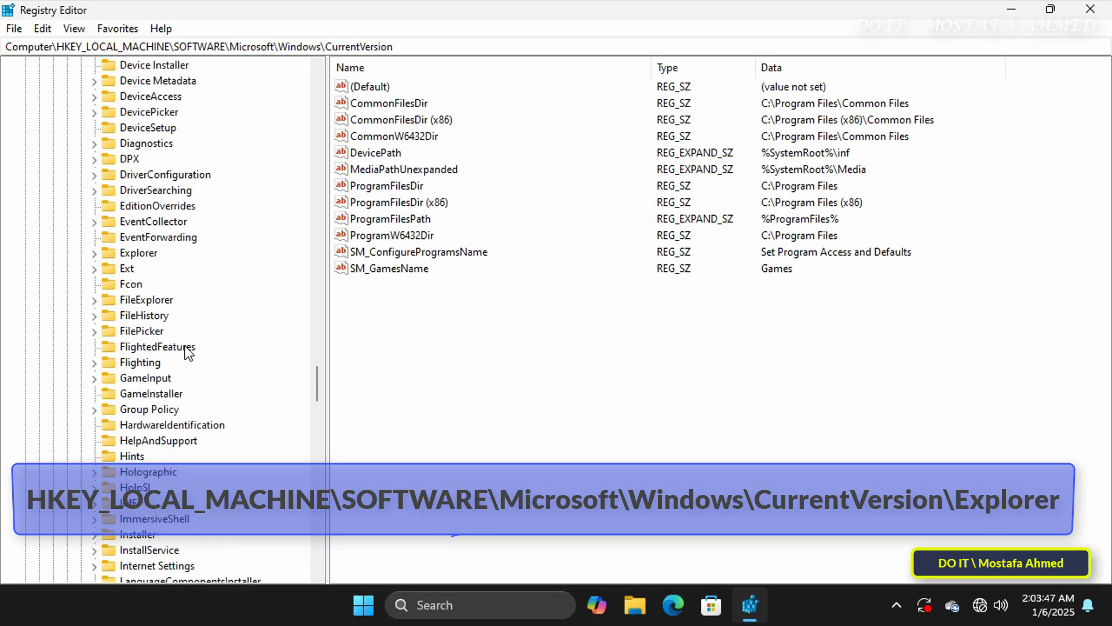
{"action": "left_click", "coordinate": [139, 252]}
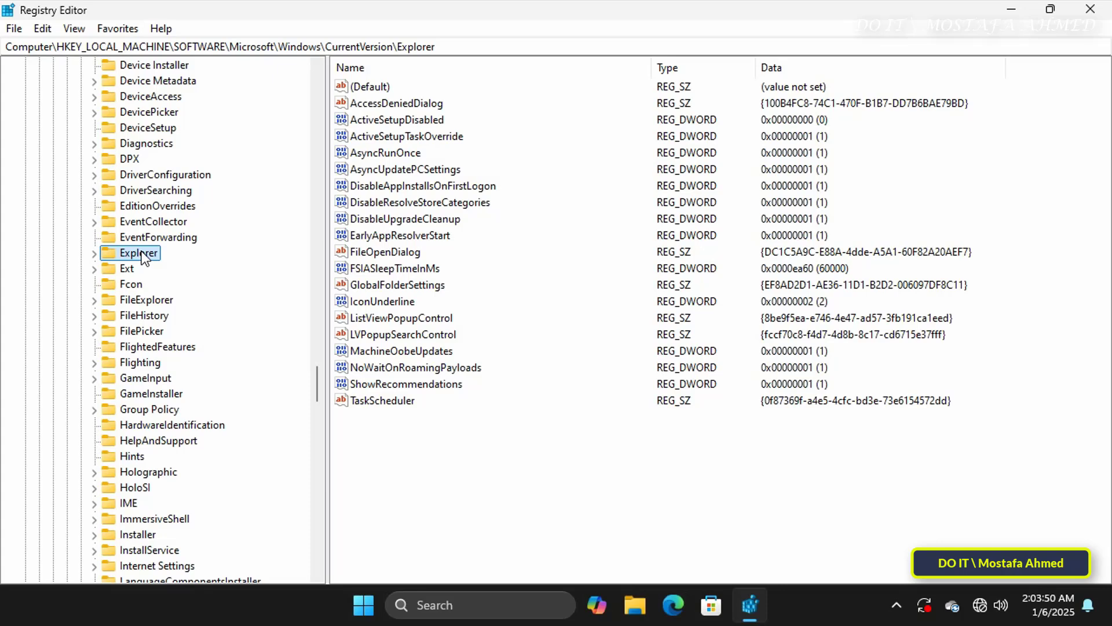
Create a new DWORD (32-bit) value named HubMode in the Explorer key
{"action": "right_click", "coordinate": [141, 253]}
{"action": "mouse_move", "coordinate": [190, 280]}
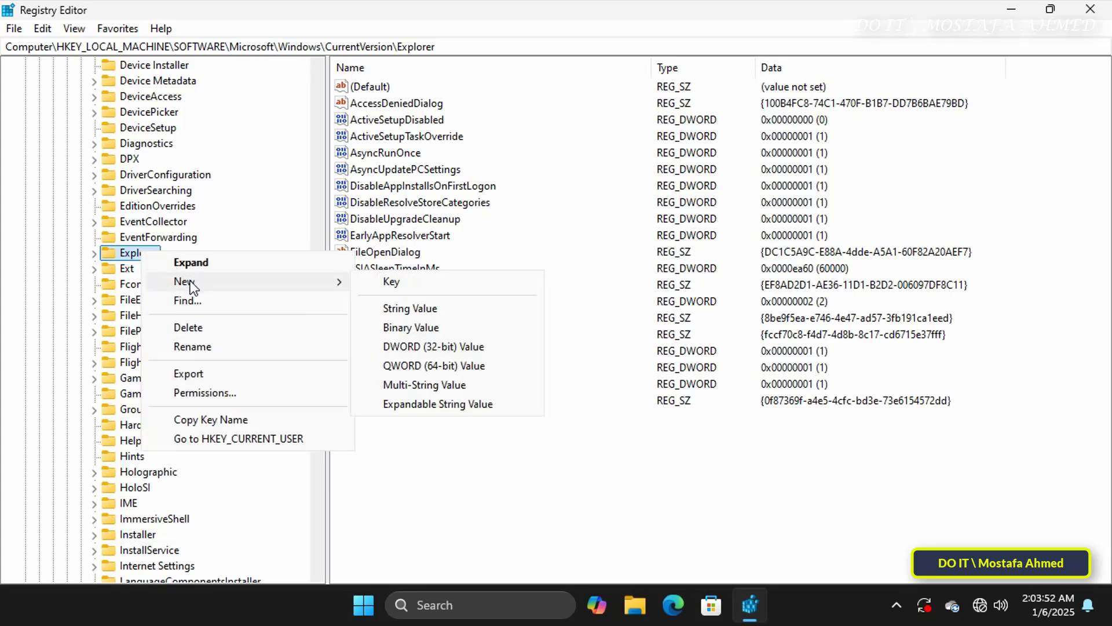
{"action": "left_click", "coordinate": [453, 346]}
{"action": "type", "text": "H"}
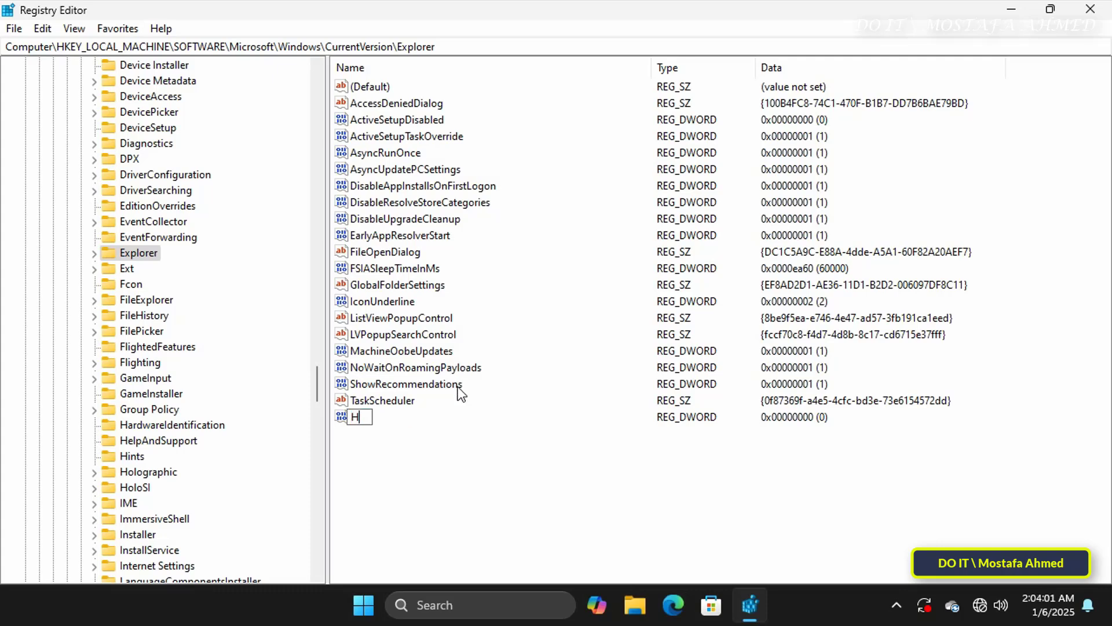
{"action": "type", "text": "ubMode"}
{"action": "key", "text": "Return"}
Set HubMode's value data to 1
{"action": "right_click", "coordinate": [370, 420]}
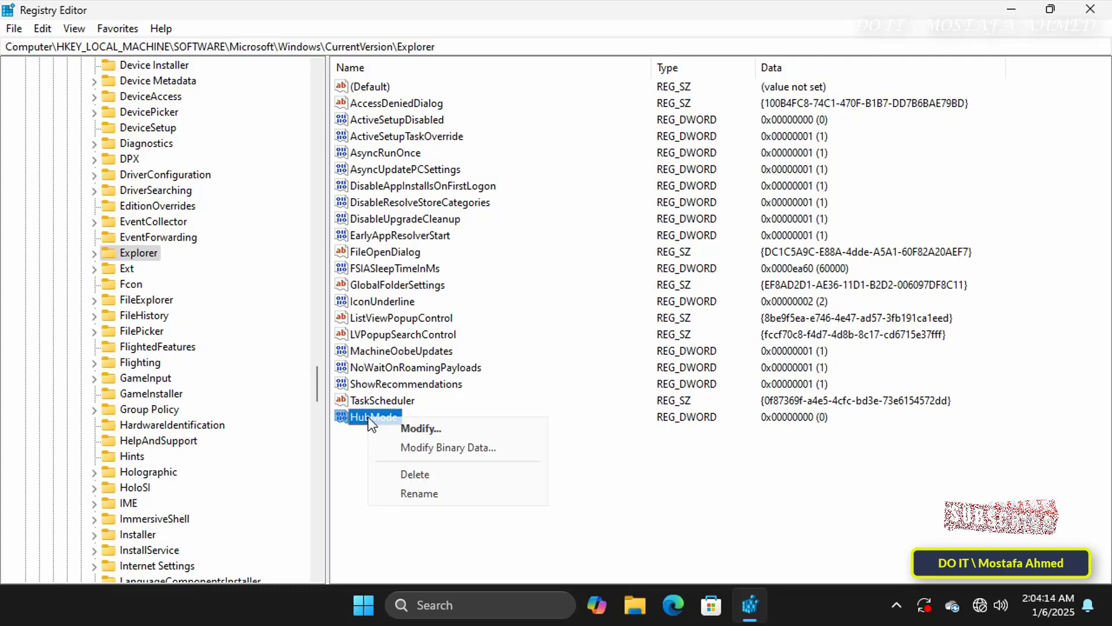
{"action": "left_click", "coordinate": [398, 427]}
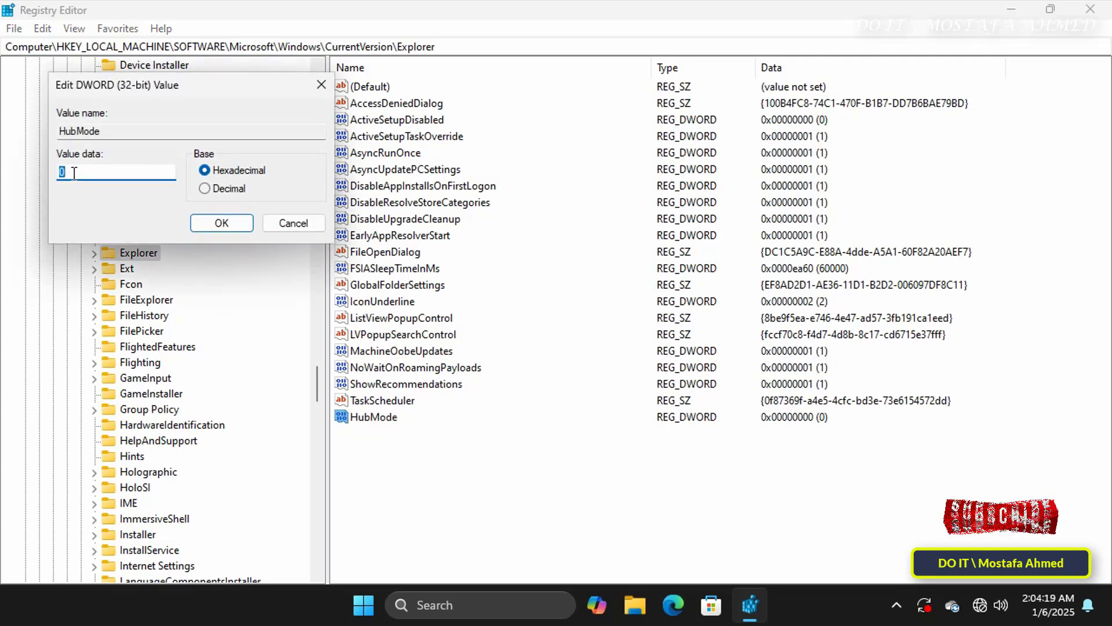
{"action": "type", "text": "1"}
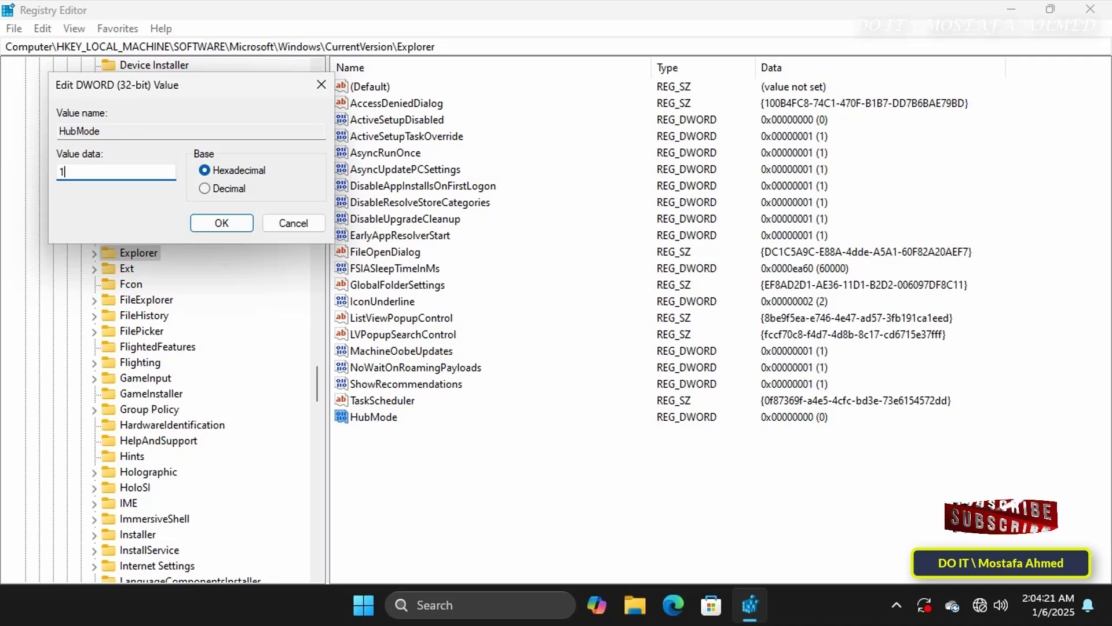
{"action": "left_click", "coordinate": [210, 227]}
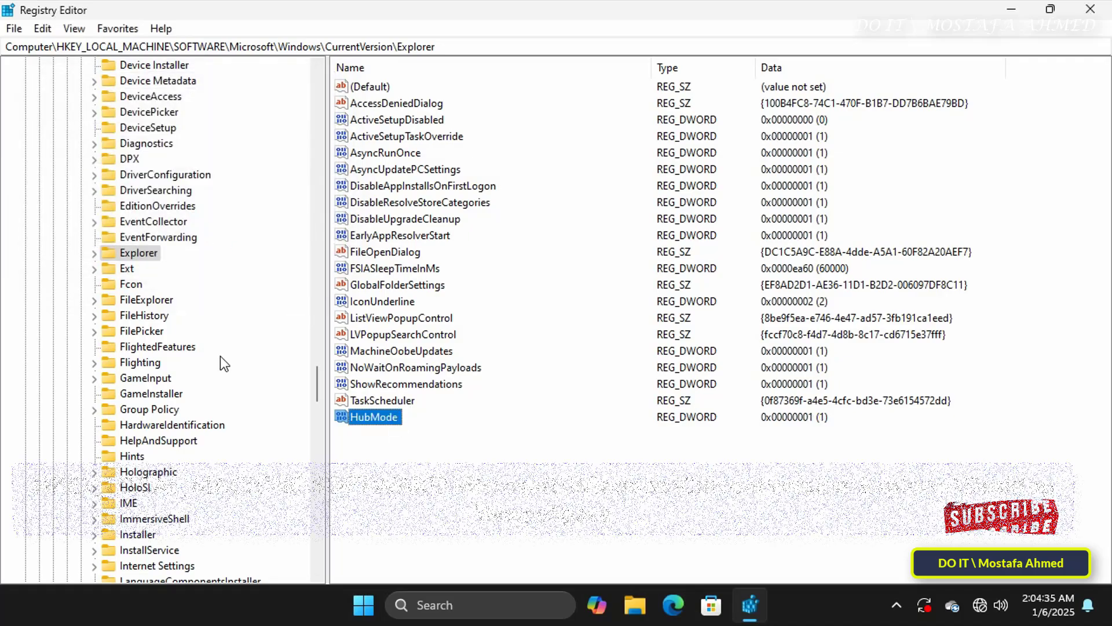
Expand Explorer > Desktop > NameSpace and select the {f874310e-b6b7-47dc-bc84-b9e6b38f5903} key
{"action": "left_click", "coordinate": [95, 253]}
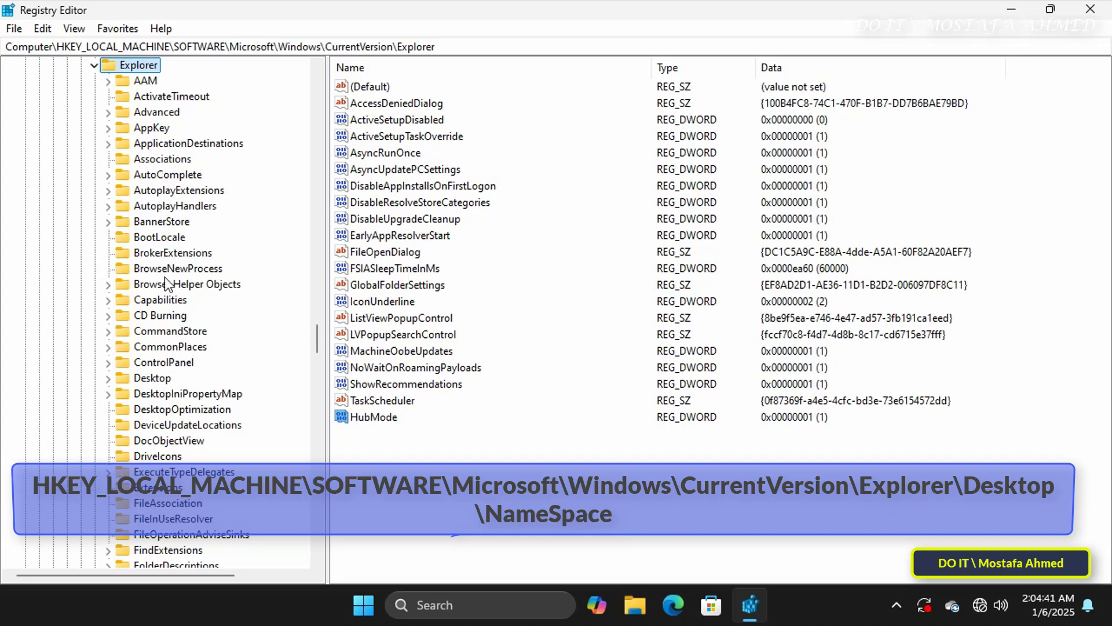
{"action": "left_click", "coordinate": [155, 378]}
{"action": "left_click", "coordinate": [107, 378]}
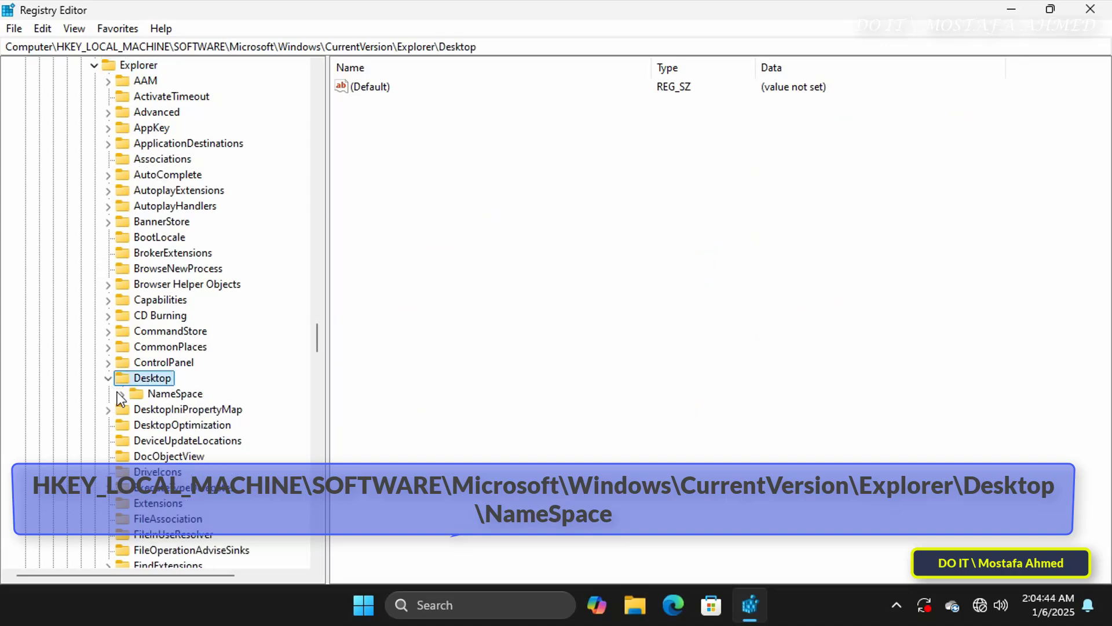
{"action": "left_click", "coordinate": [154, 396]}
{"action": "left_click", "coordinate": [121, 394]}
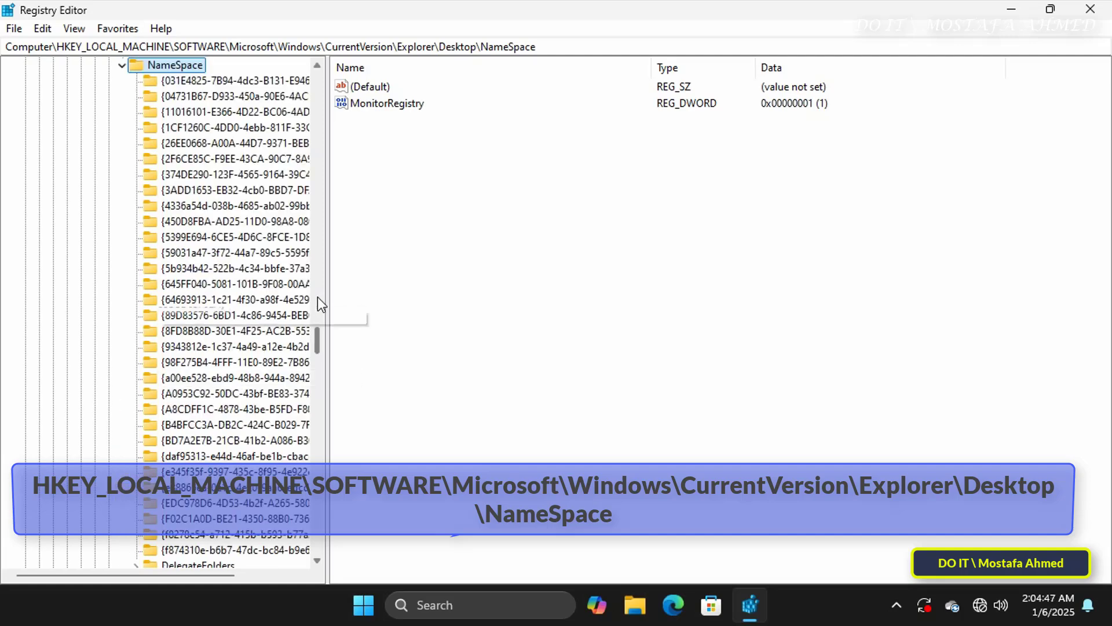
{"action": "left_click_drag", "start_coordinate": [326, 304], "coordinate": [463, 308]}
{"action": "scroll", "coordinate": [446, 310], "scroll_direction": "down", "scroll_amount": 1}
{"action": "scroll", "coordinate": [441, 312], "scroll_direction": "down", "scroll_amount": 2}
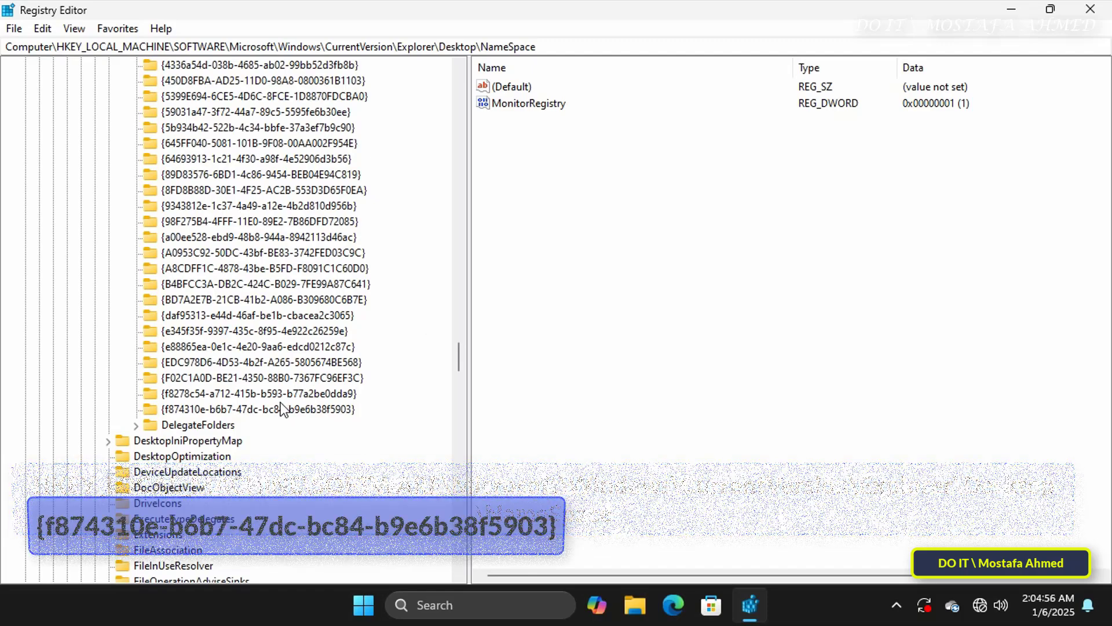
{"action": "left_click", "coordinate": [223, 409]}
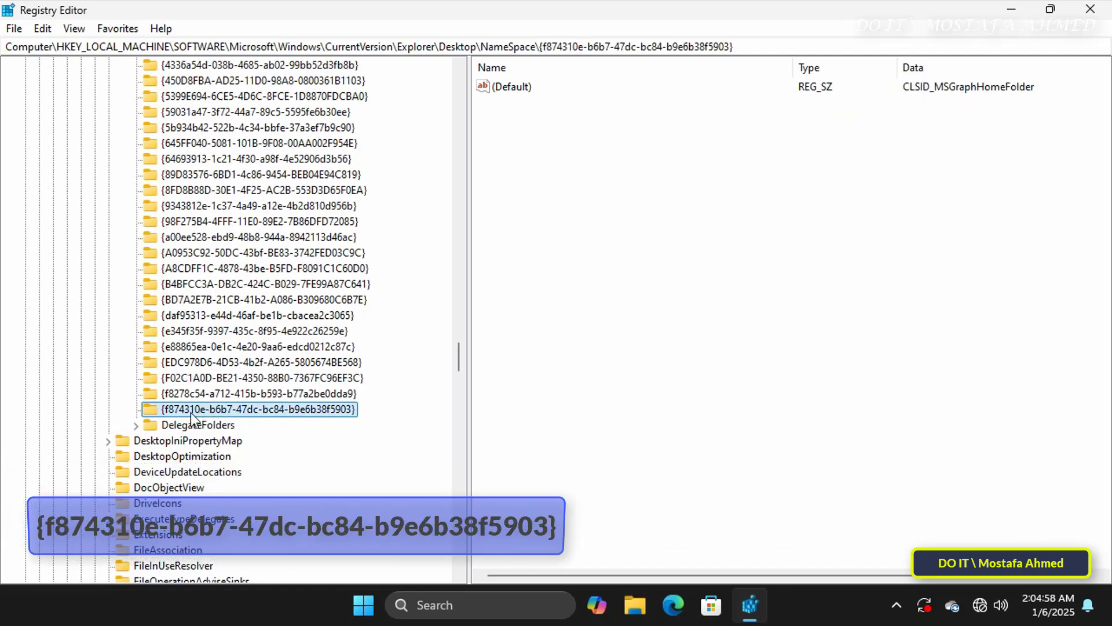
Copy the GUID key's full path and paste it on a new line in the Notepad notes
{"action": "right_click", "coordinate": [341, 411]}
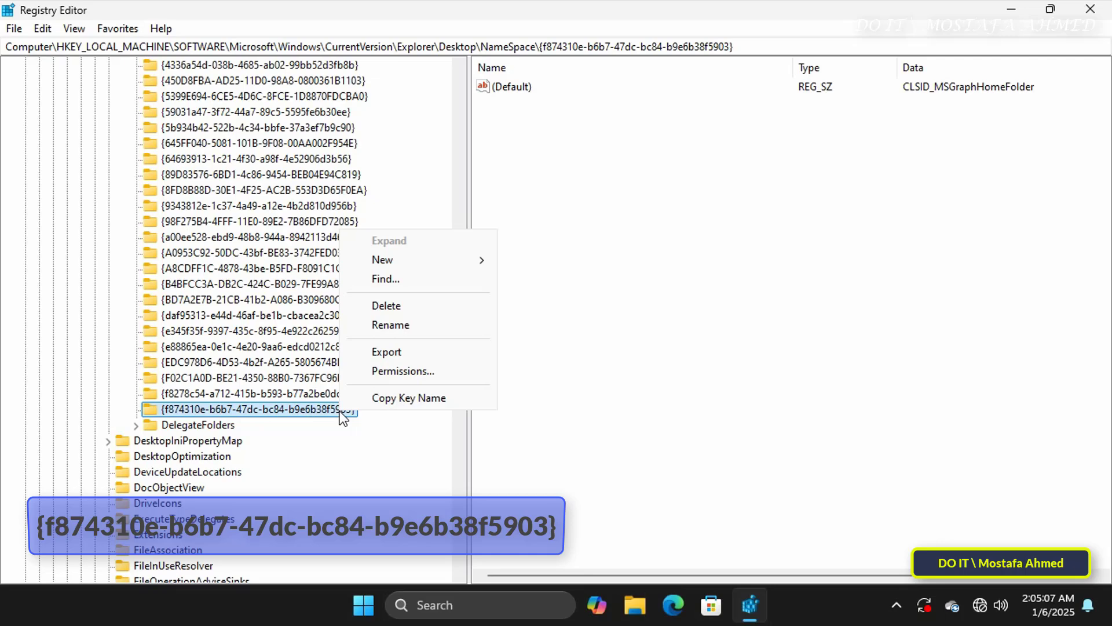
{"action": "left_click", "coordinate": [385, 398]}
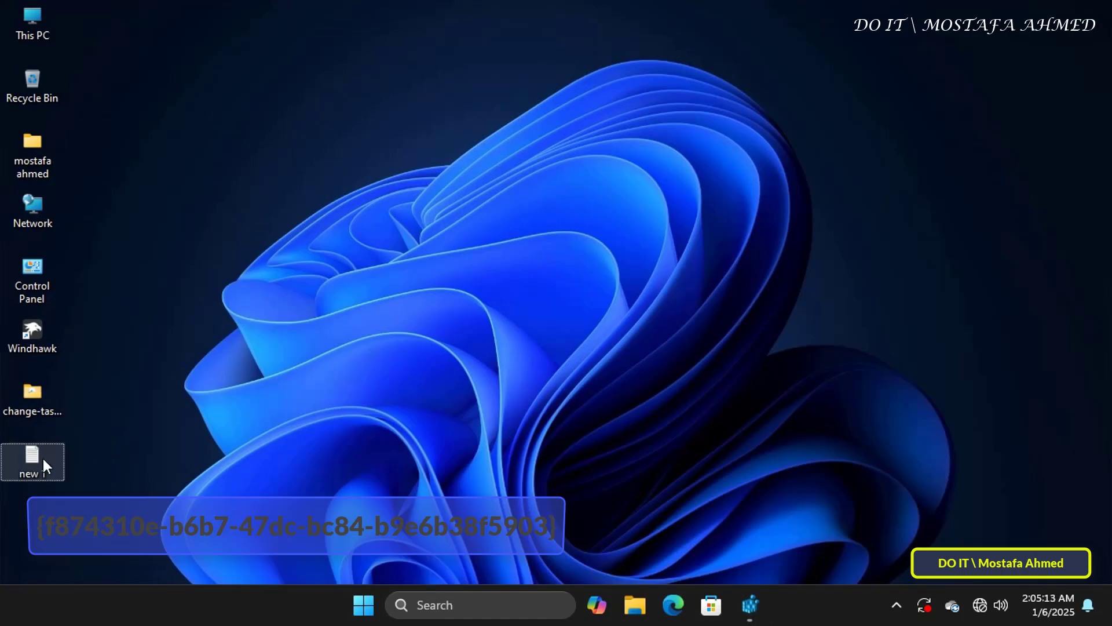
{"action": "double_click", "coordinate": [43, 458]}
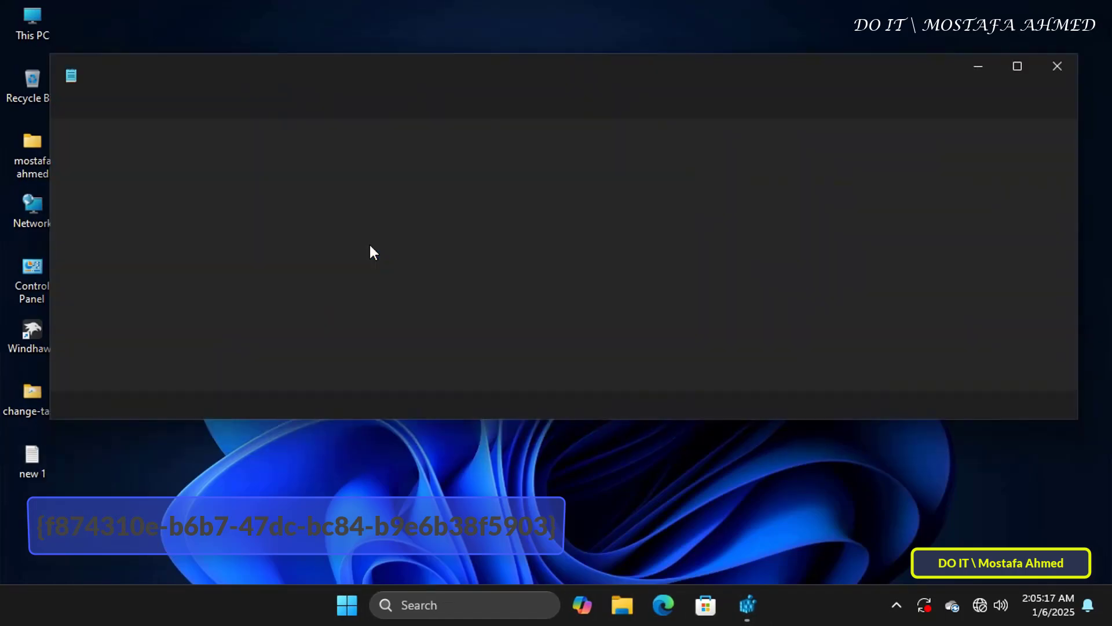
{"action": "key", "text": "Return"}
{"action": "key", "text": "ctrl+v"}
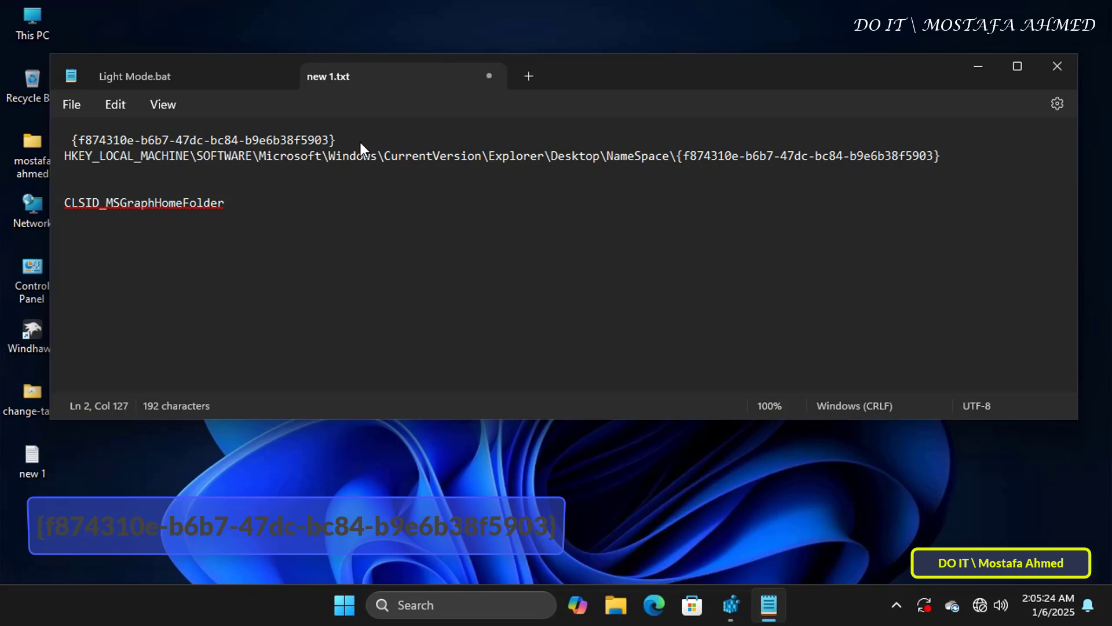
{"action": "left_click_drag", "start_coordinate": [677, 156], "coordinate": [940, 155]}
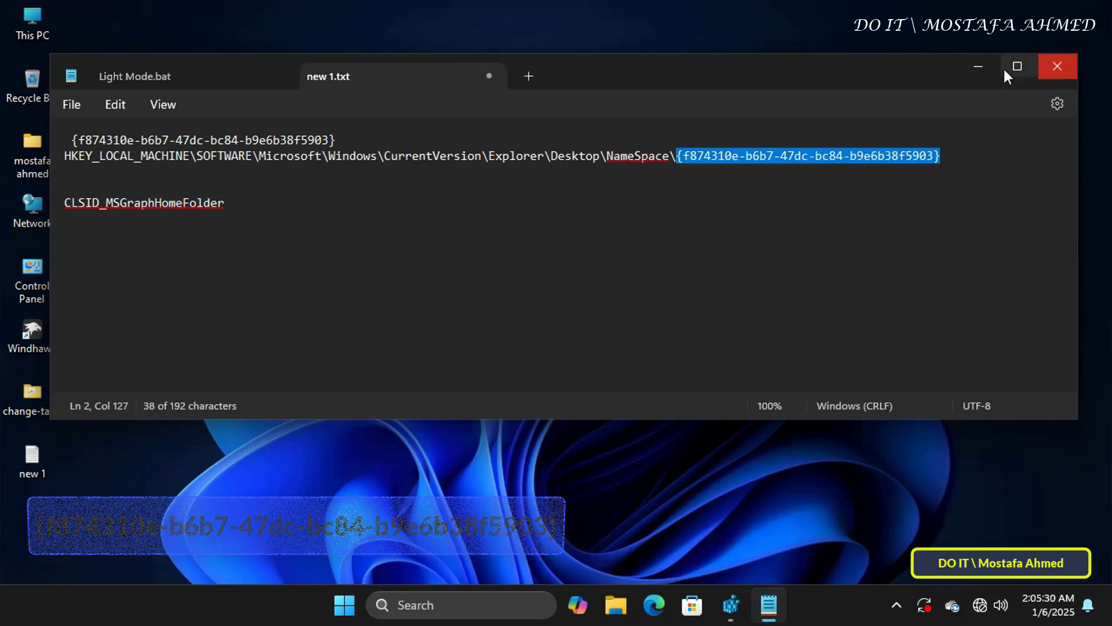
{"action": "left_click", "coordinate": [979, 66]}
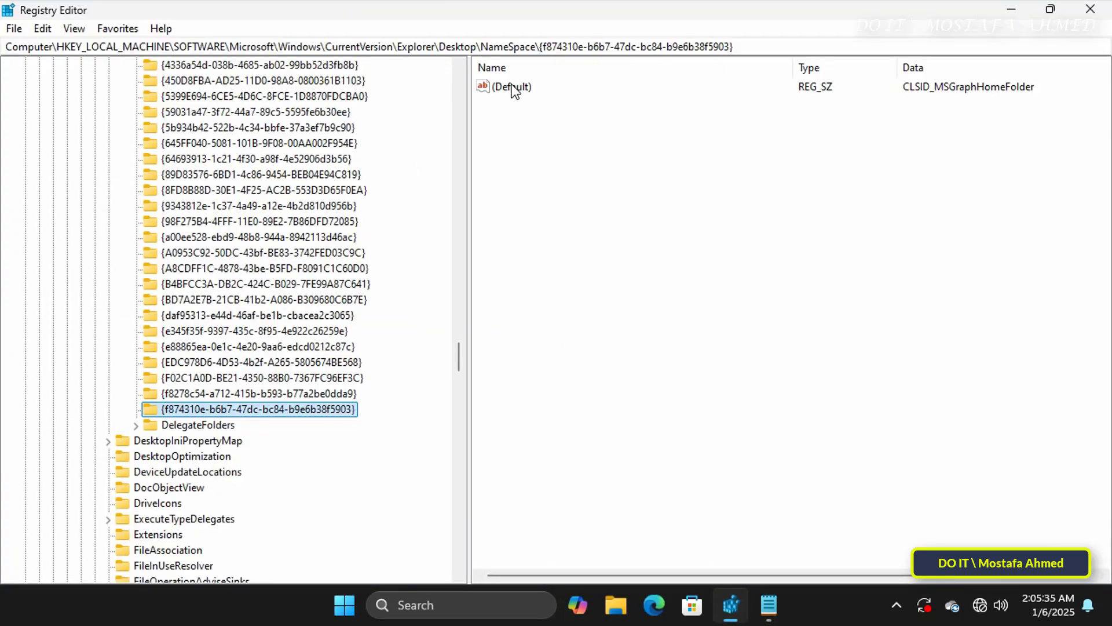
Copy the (Default) data CLSID_MSGraphHomeFolder and paste it on a new line in the notes
{"action": "double_click", "coordinate": [513, 88]}
{"action": "right_click", "coordinate": [168, 177]}
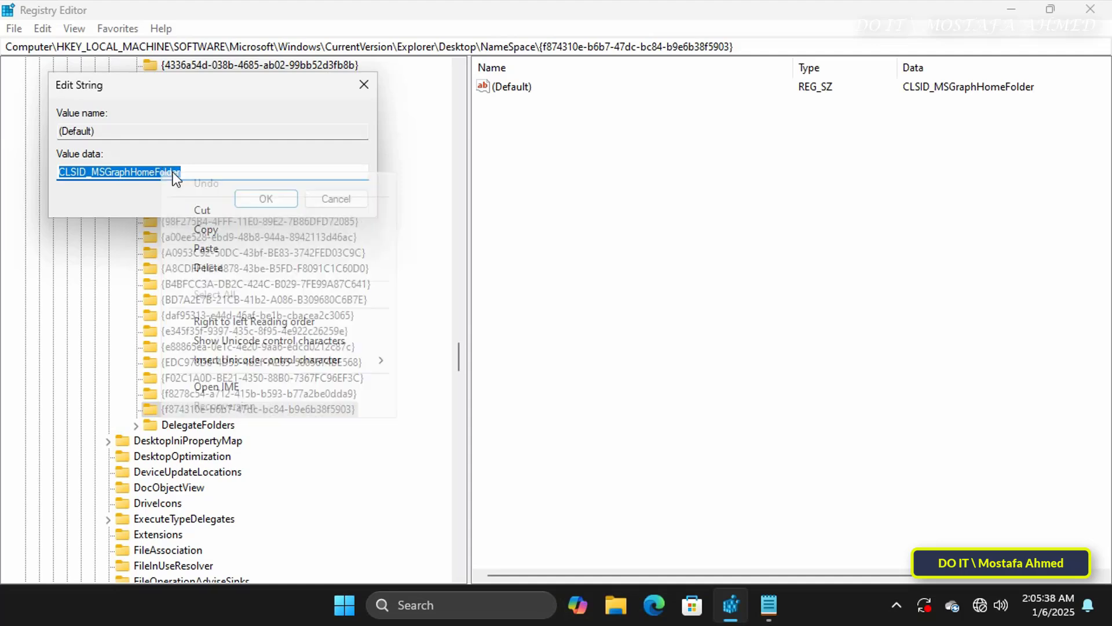
{"action": "left_click", "coordinate": [207, 231]}
{"action": "left_click", "coordinate": [364, 85]}
{"action": "left_click", "coordinate": [769, 605]}
{"action": "left_click", "coordinate": [427, 208]}
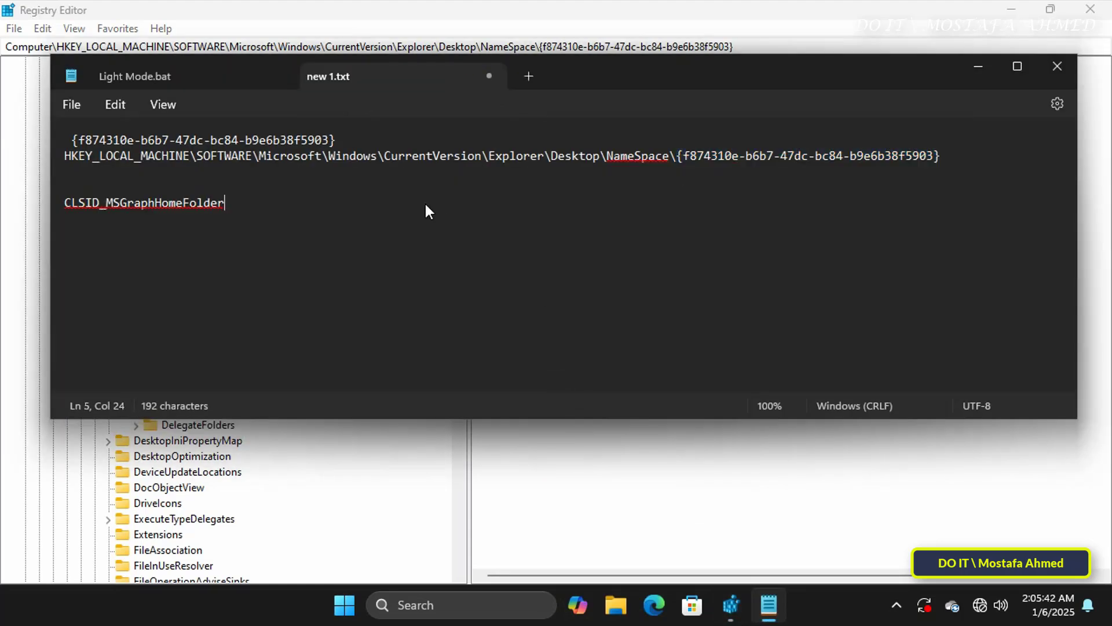
{"action": "key", "text": "Return"}
{"action": "key", "text": "ctrl+v"}
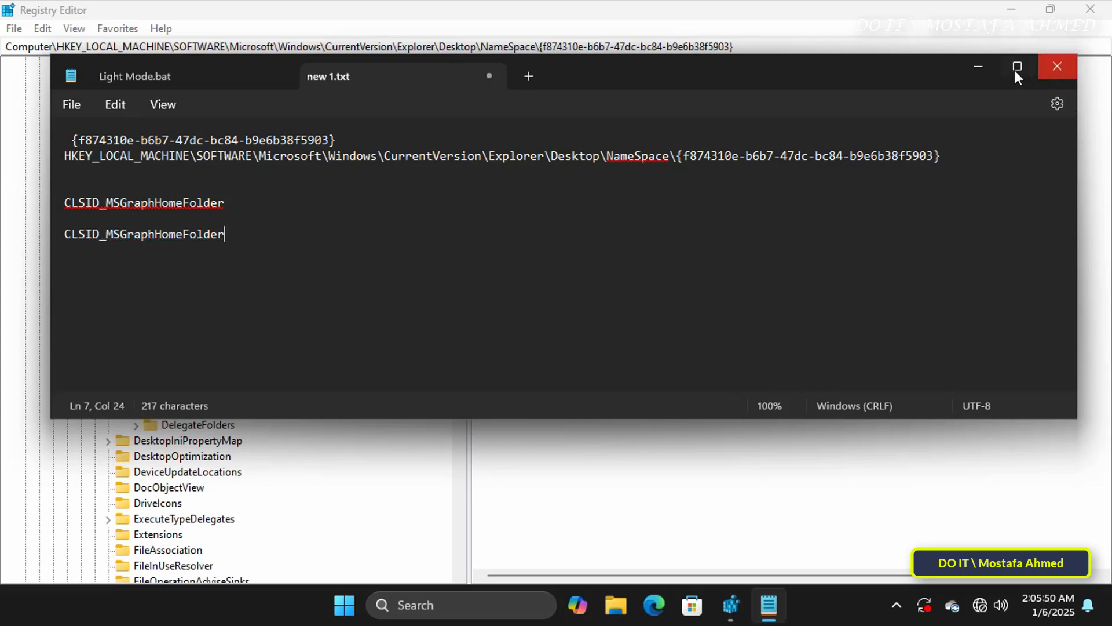
{"action": "left_click", "coordinate": [977, 66]}
Delete the {f874310e-b6b7-47dc-bc84-b9e6b38f5903} key, confirming the permanent deletion
{"action": "left_click", "coordinate": [339, 409]}
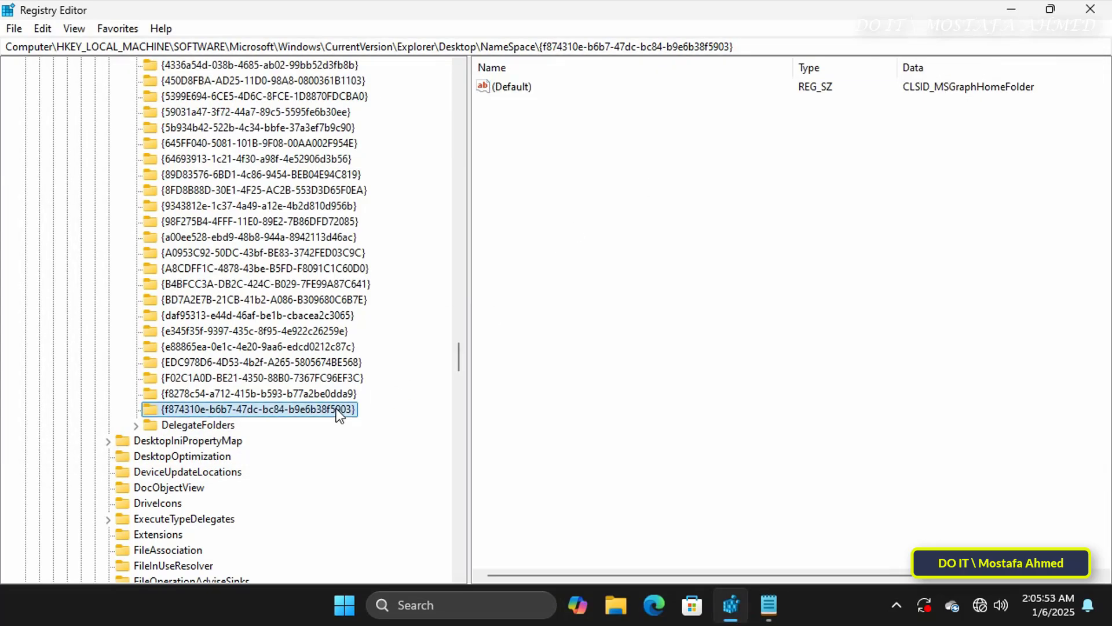
{"action": "right_click", "coordinate": [338, 410]}
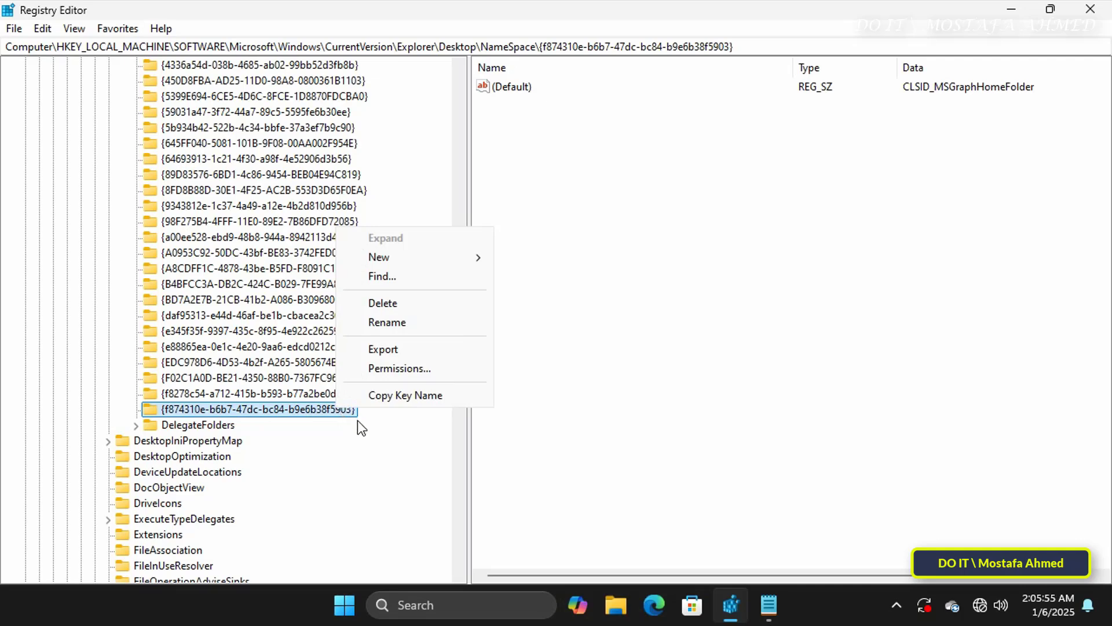
{"action": "left_click", "coordinate": [388, 302]}
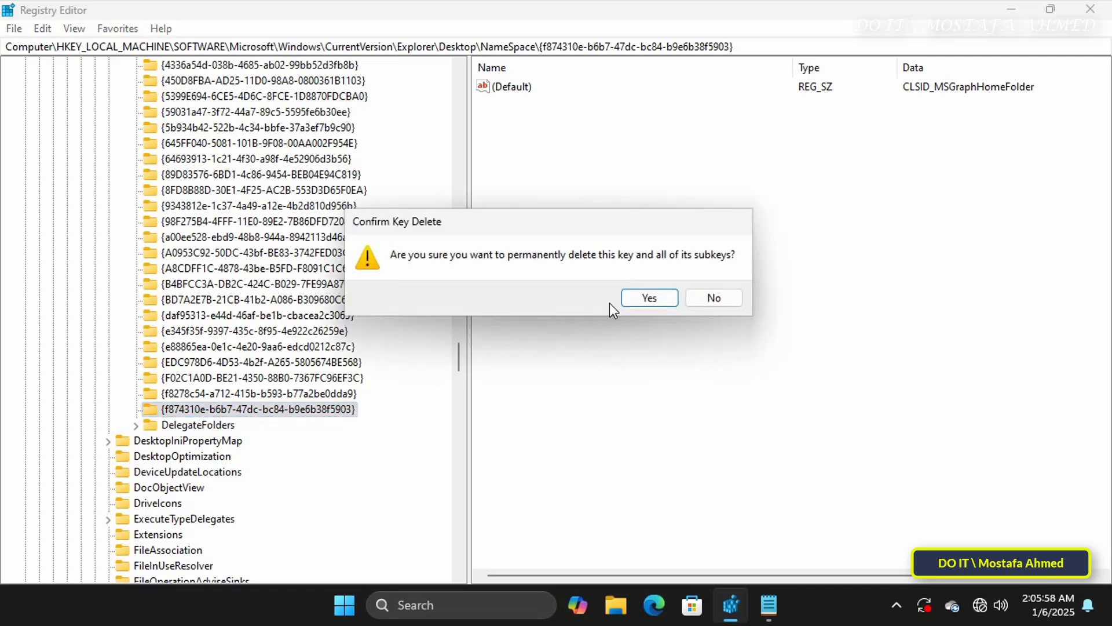
{"action": "left_click", "coordinate": [643, 297]}
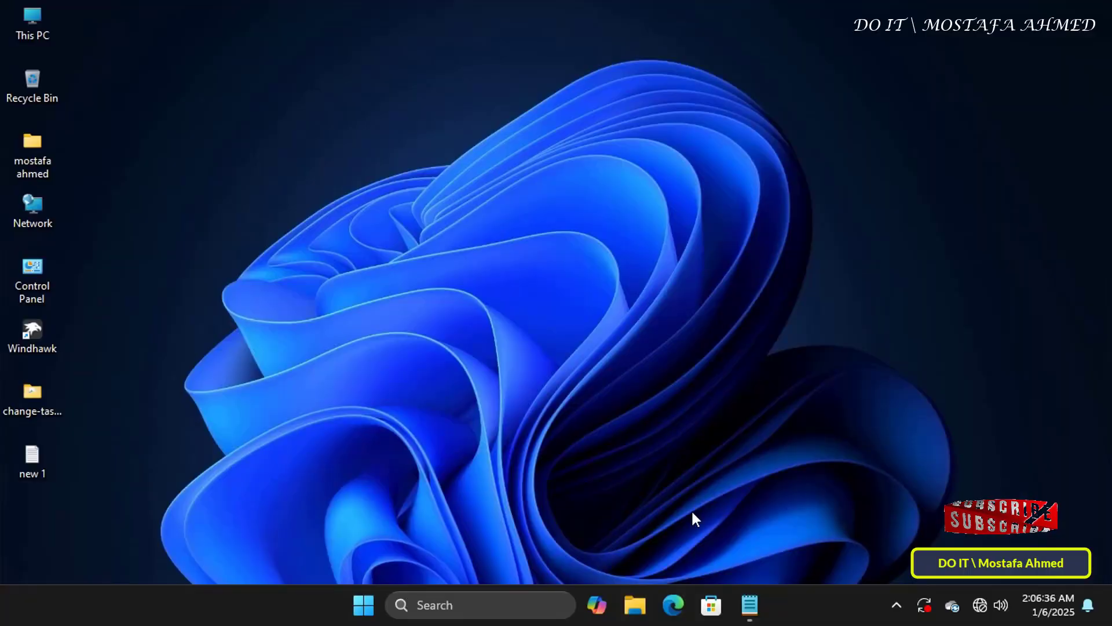
{"action": "left_click", "coordinate": [635, 605]}
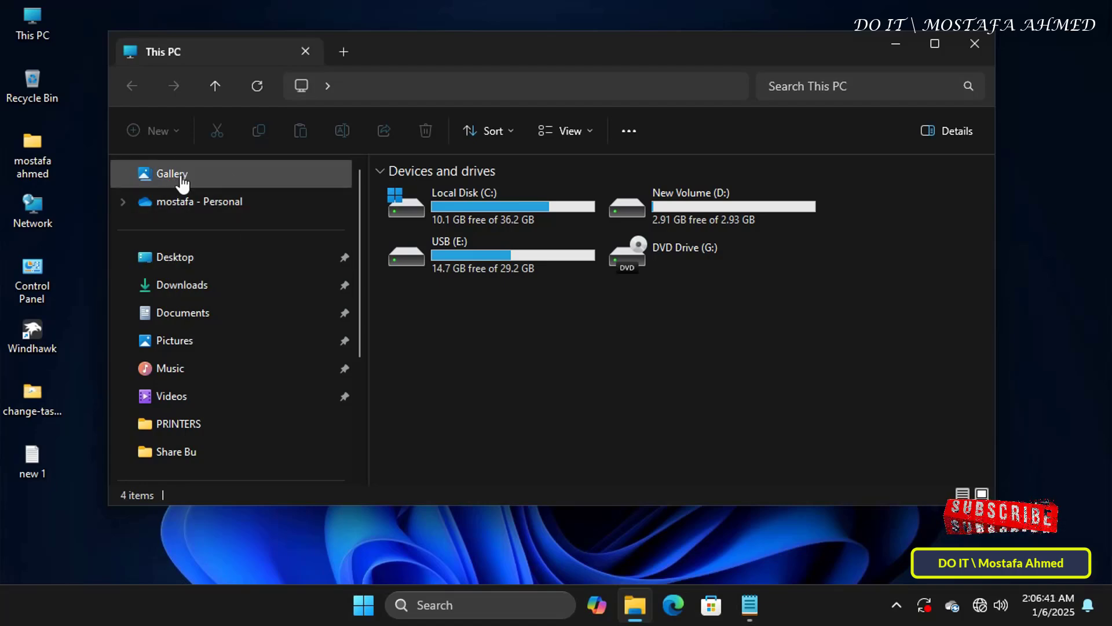
{"action": "left_click", "coordinate": [974, 43]}
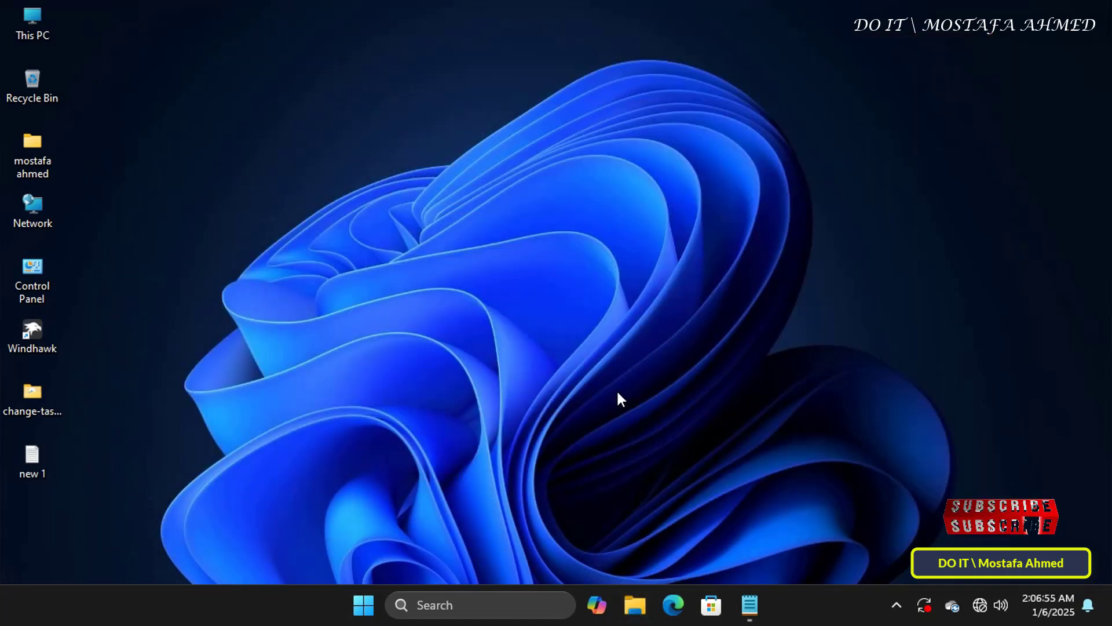
Relaunch Registry Editor and navigate to HKLM\SOFTWARE\Microsoft\Windows\CurrentVersion\Explorer
{"action": "key", "text": "super+r"}
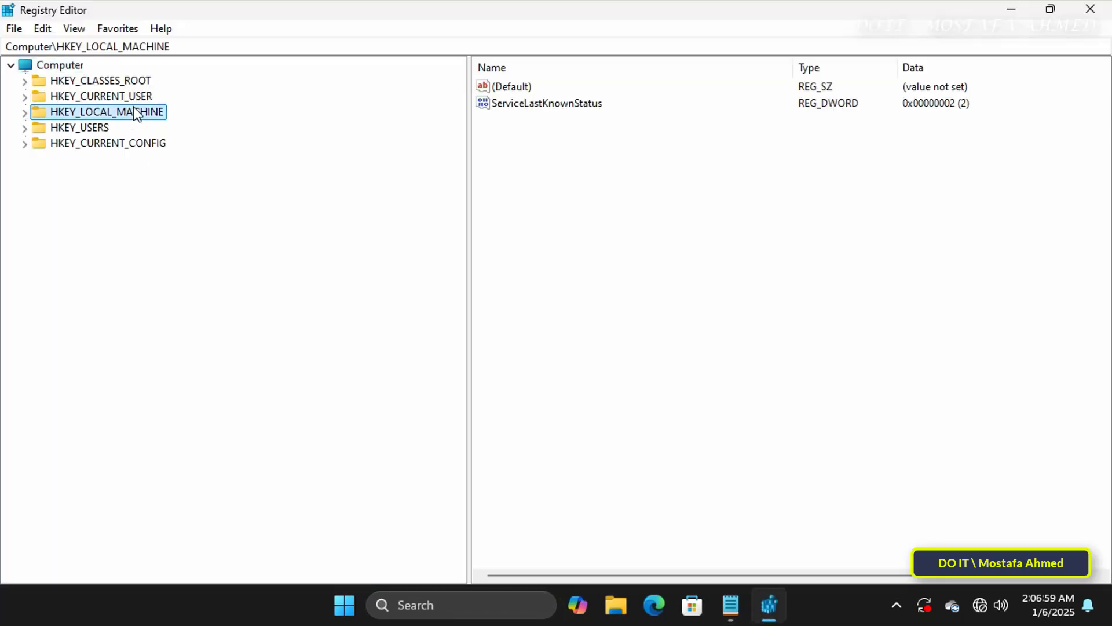
{"action": "double_click", "coordinate": [134, 110]}
{"action": "left_click", "coordinate": [77, 190]}
{"action": "double_click", "coordinate": [78, 190]}
{"action": "double_click", "coordinate": [104, 299]}
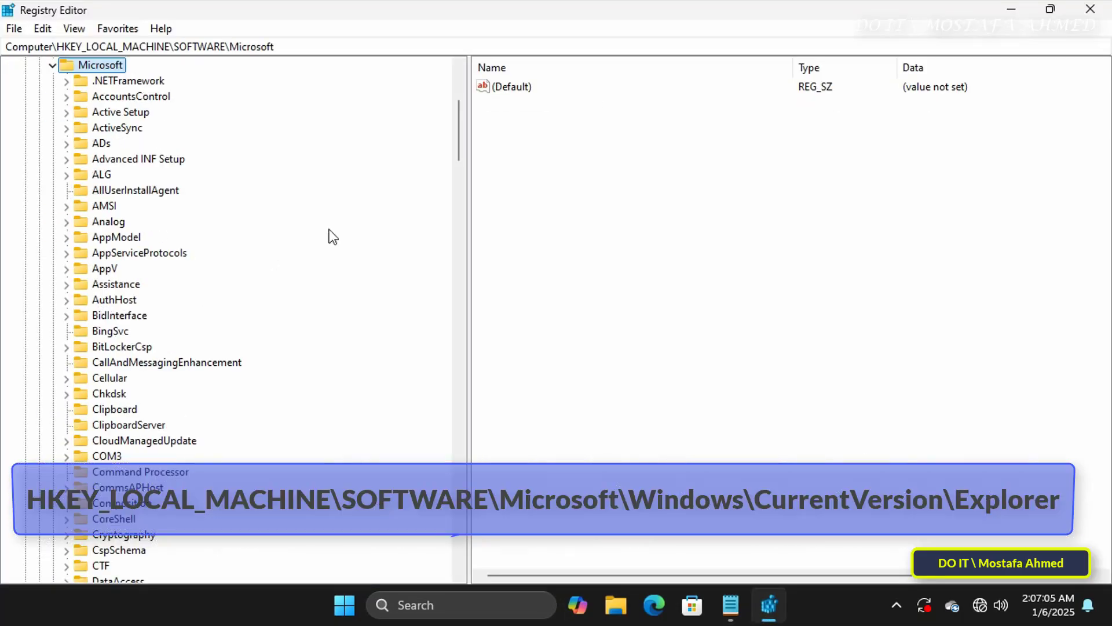
{"action": "scroll", "coordinate": [450, 199], "scroll_direction": "down", "scroll_amount": 9}
{"action": "left_click_drag", "start_coordinate": [452, 206], "coordinate": [458, 463]}
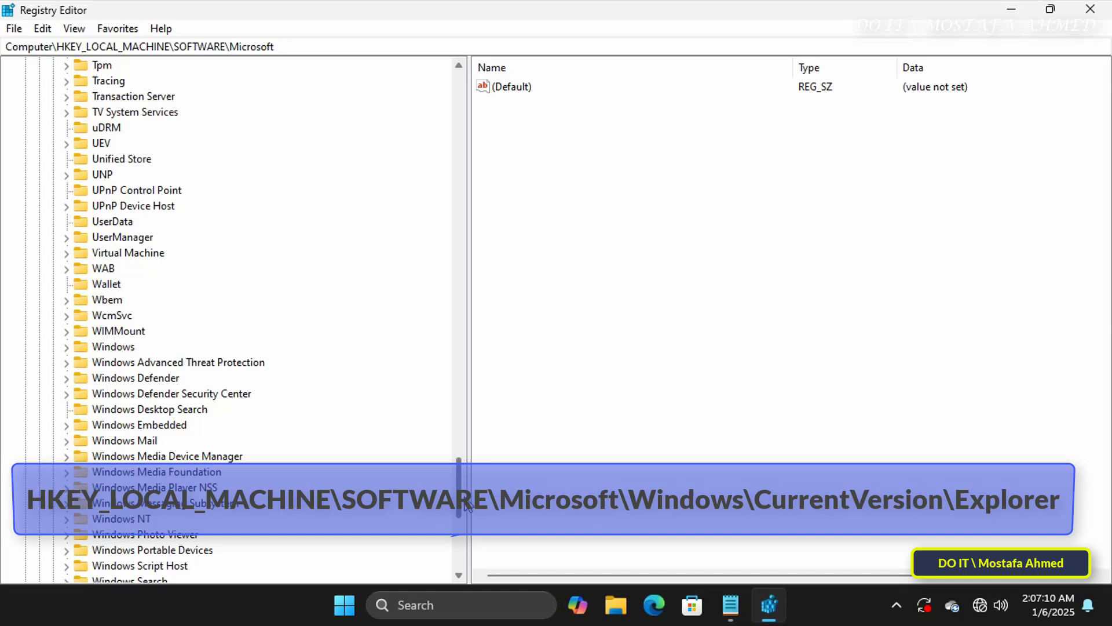
{"action": "double_click", "coordinate": [114, 485]}
{"action": "scroll", "coordinate": [162, 266], "scroll_direction": "down", "scroll_amount": 3}
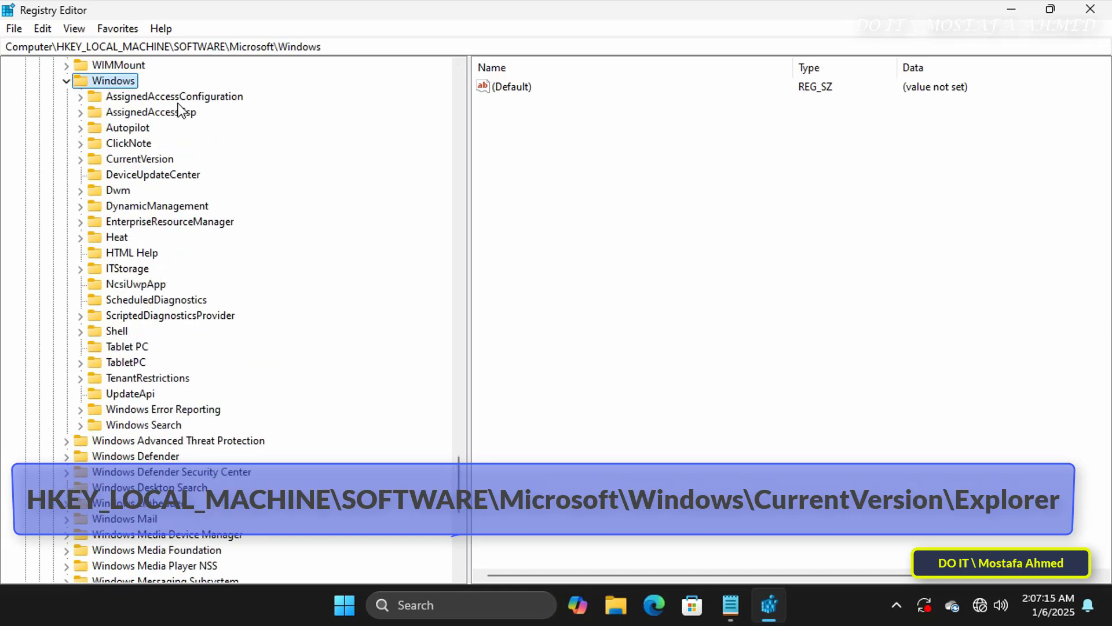
{"action": "double_click", "coordinate": [155, 158]}
{"action": "scroll", "coordinate": [197, 253], "scroll_direction": "down", "scroll_amount": 12}
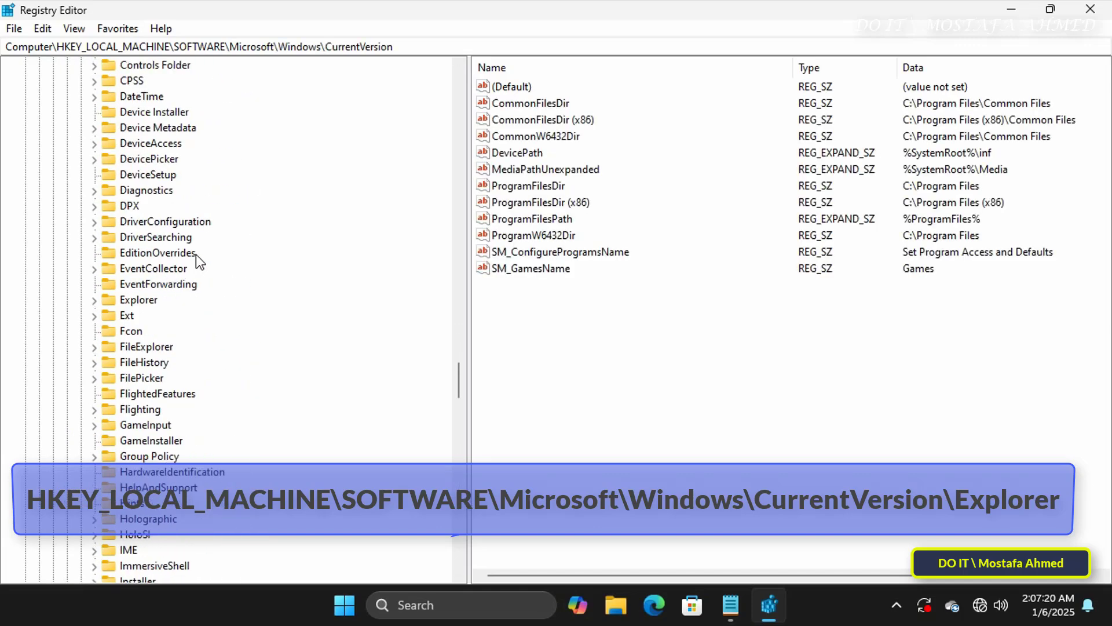
{"action": "scroll", "coordinate": [196, 255], "scroll_direction": "down", "scroll_amount": 1}
{"action": "left_click", "coordinate": [142, 252]}
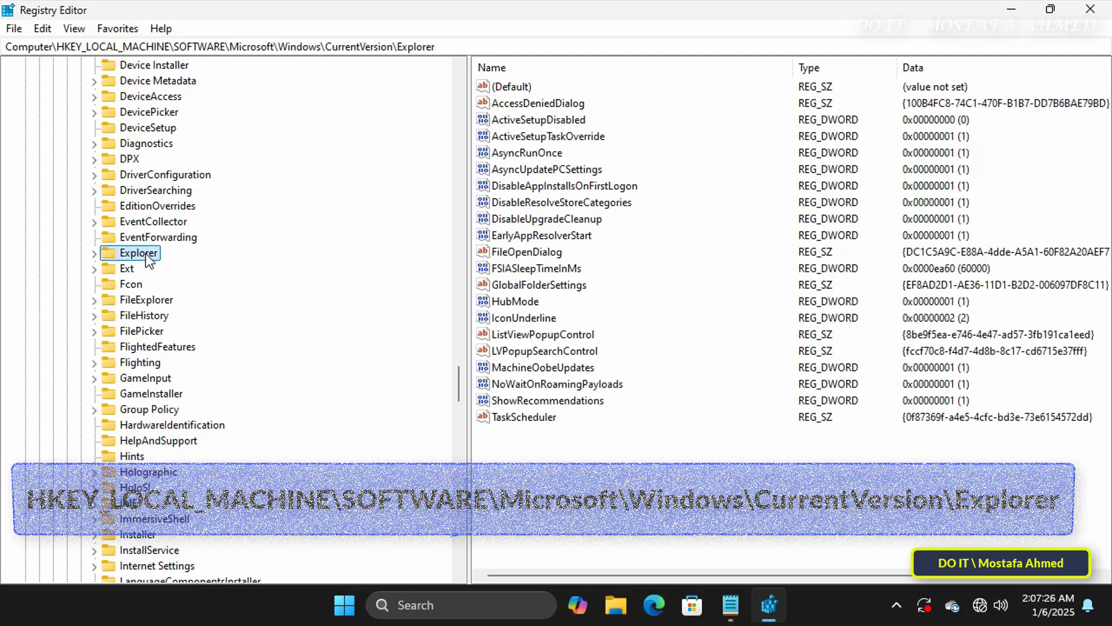
Delete the HubMode value from the Explorer key, confirming with Yes
{"action": "left_click", "coordinate": [516, 302]}
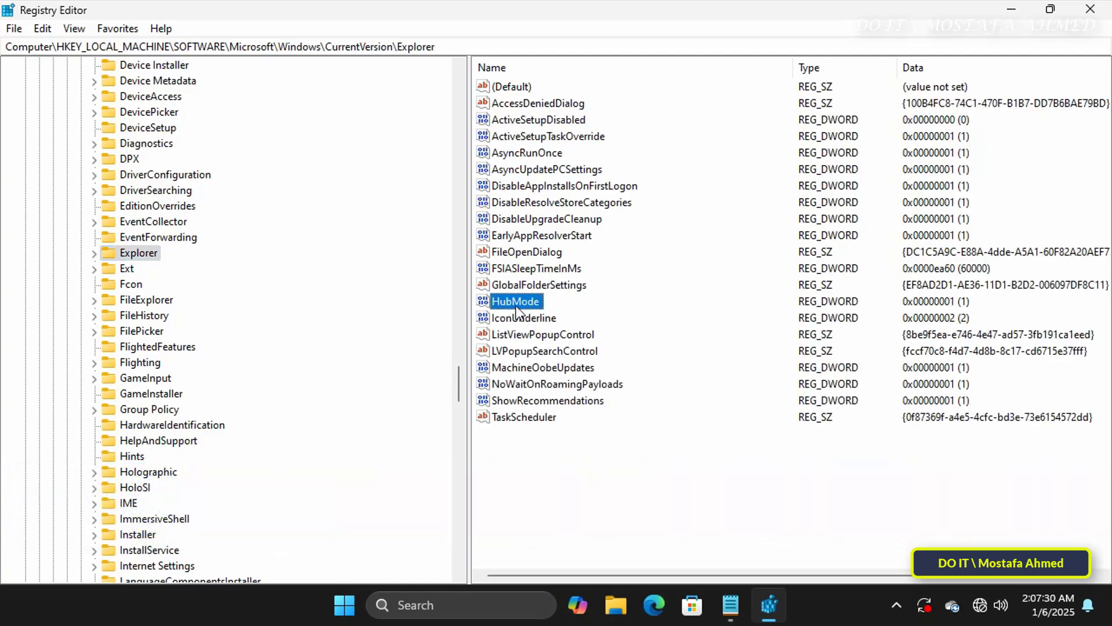
{"action": "right_click", "coordinate": [514, 301]}
{"action": "left_click", "coordinate": [562, 356]}
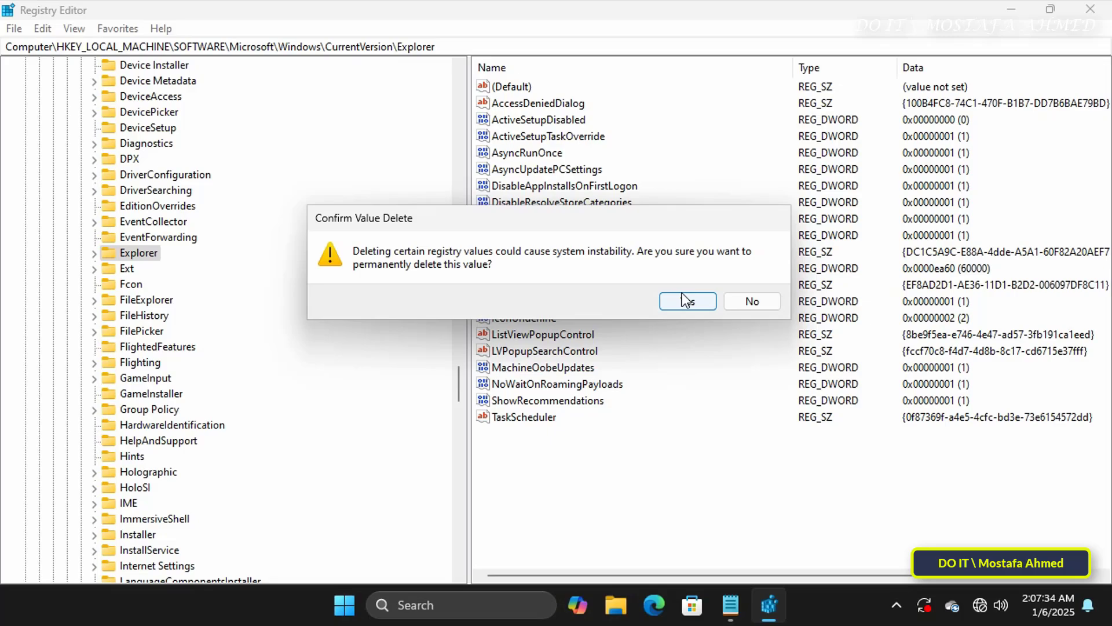
{"action": "left_click", "coordinate": [687, 302]}
{"action": "left_click", "coordinate": [94, 253]}
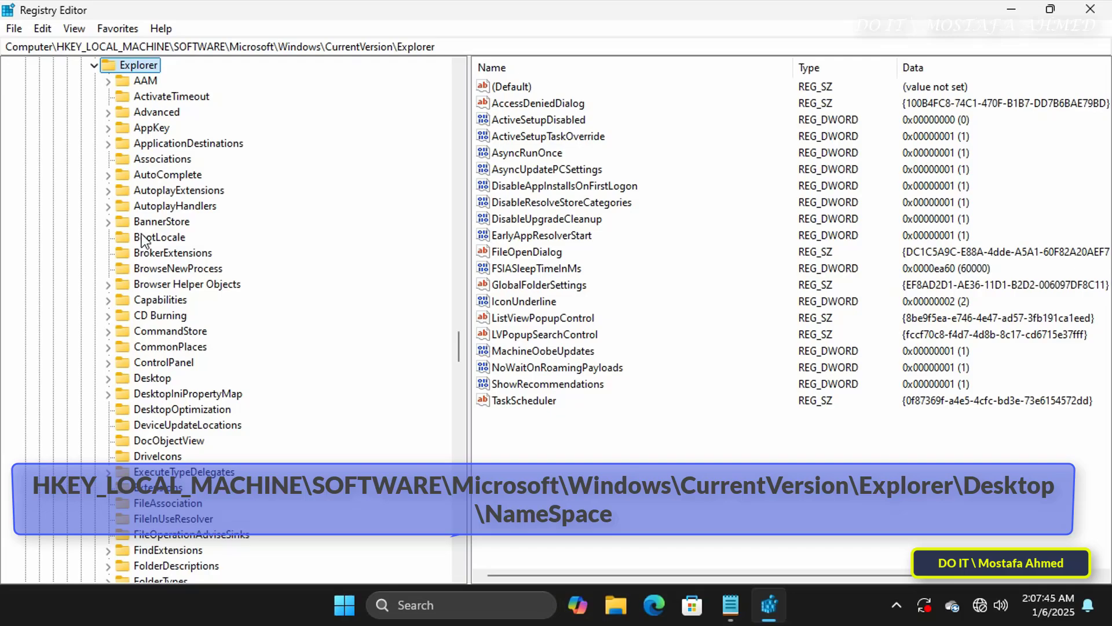
Expand Desktop > NameSpace and add a new subkey under NameSpace
{"action": "left_click", "coordinate": [156, 379]}
{"action": "left_click", "coordinate": [108, 377]}
{"action": "double_click", "coordinate": [137, 394]}
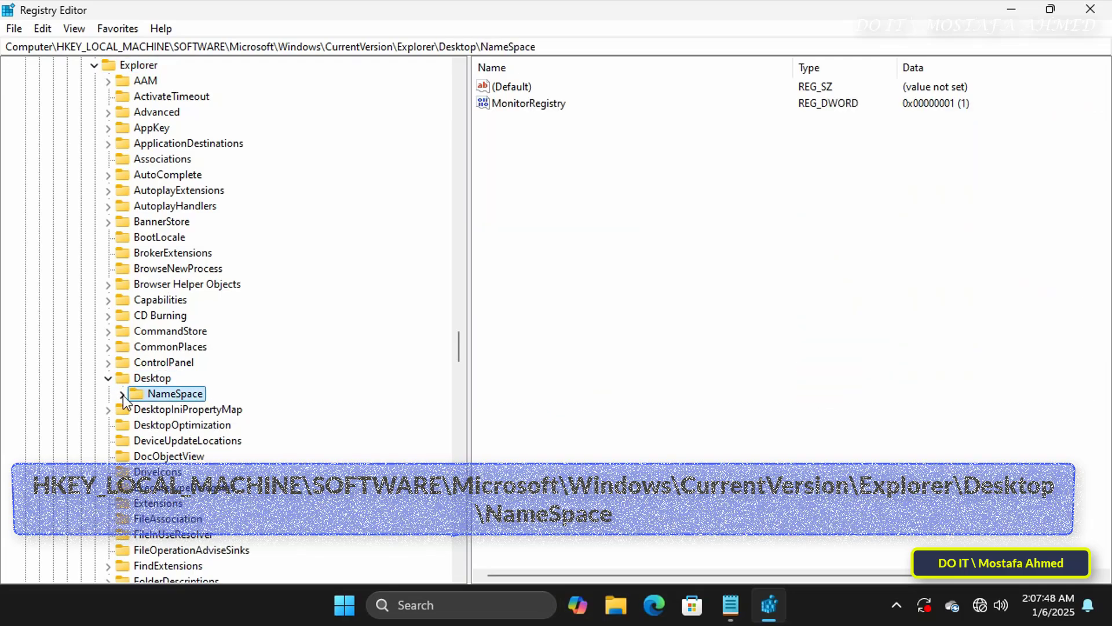
{"action": "right_click", "coordinate": [185, 79]}
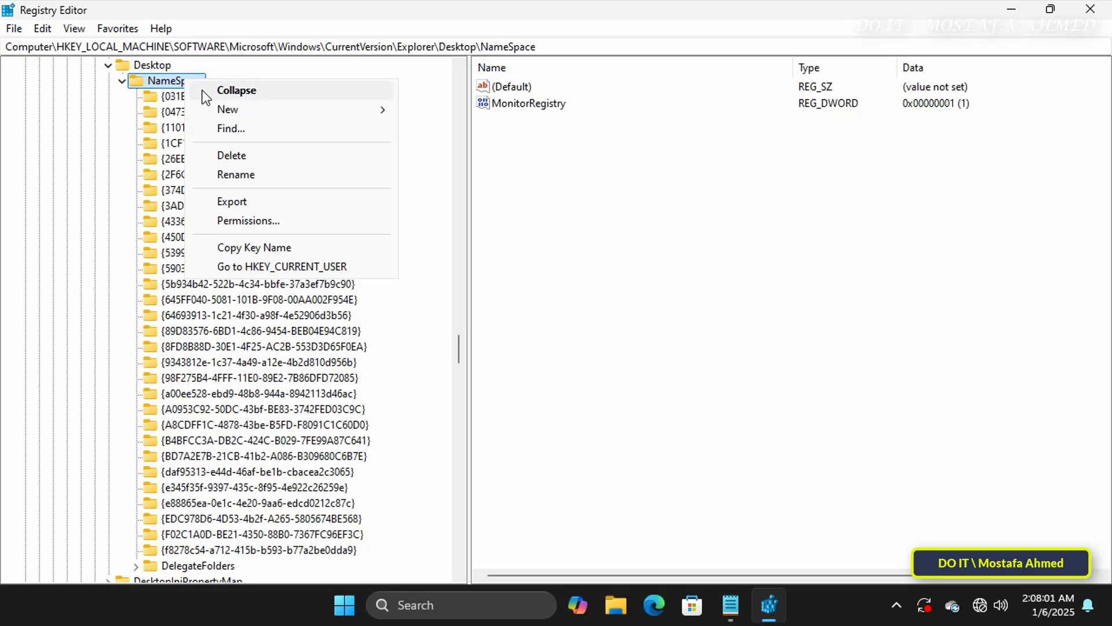
{"action": "mouse_move", "coordinate": [229, 111]}
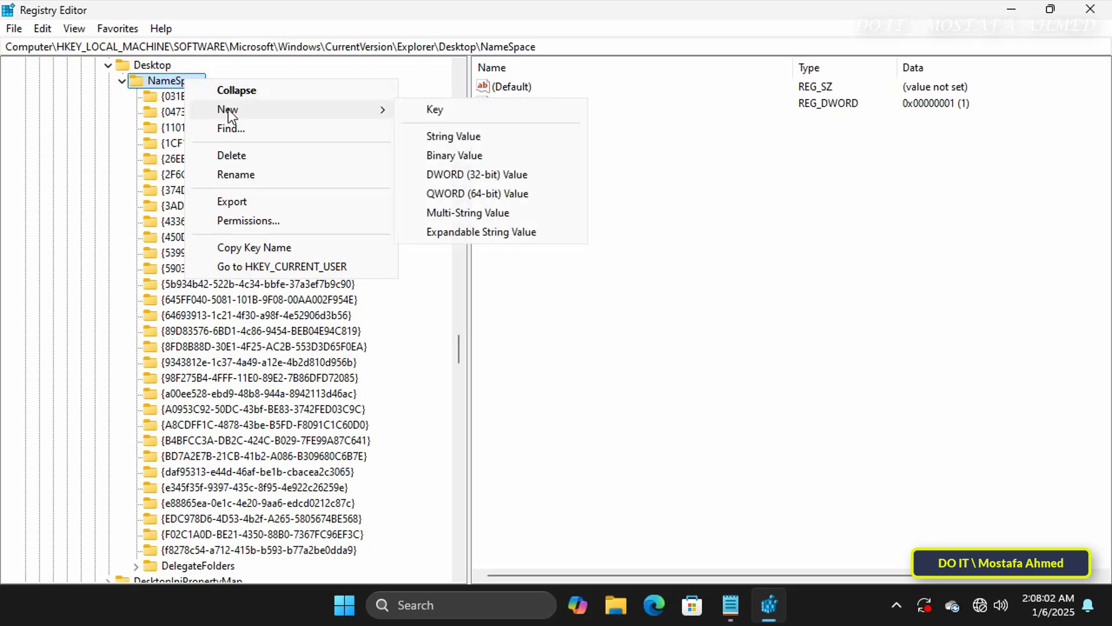
{"action": "left_click", "coordinate": [437, 112]}
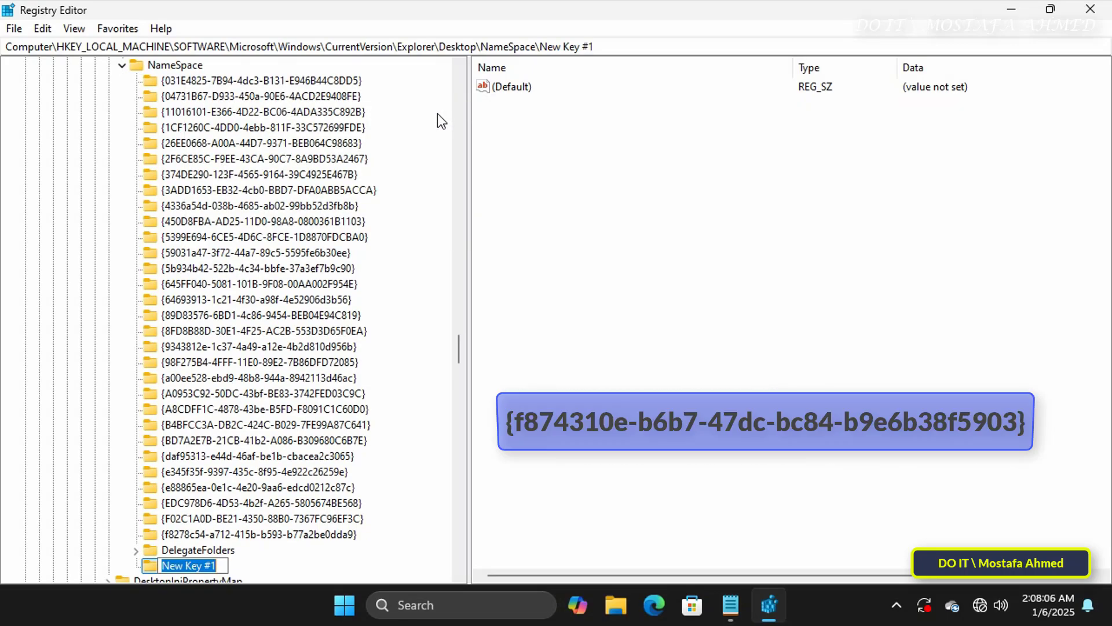
Rename New Key #1 to the pasted GUID {f874310e-b6b7-47dc-bc84-b9e6b38f5903}
{"action": "scroll", "coordinate": [442, 121], "scroll_direction": "down", "scroll_amount": 4}
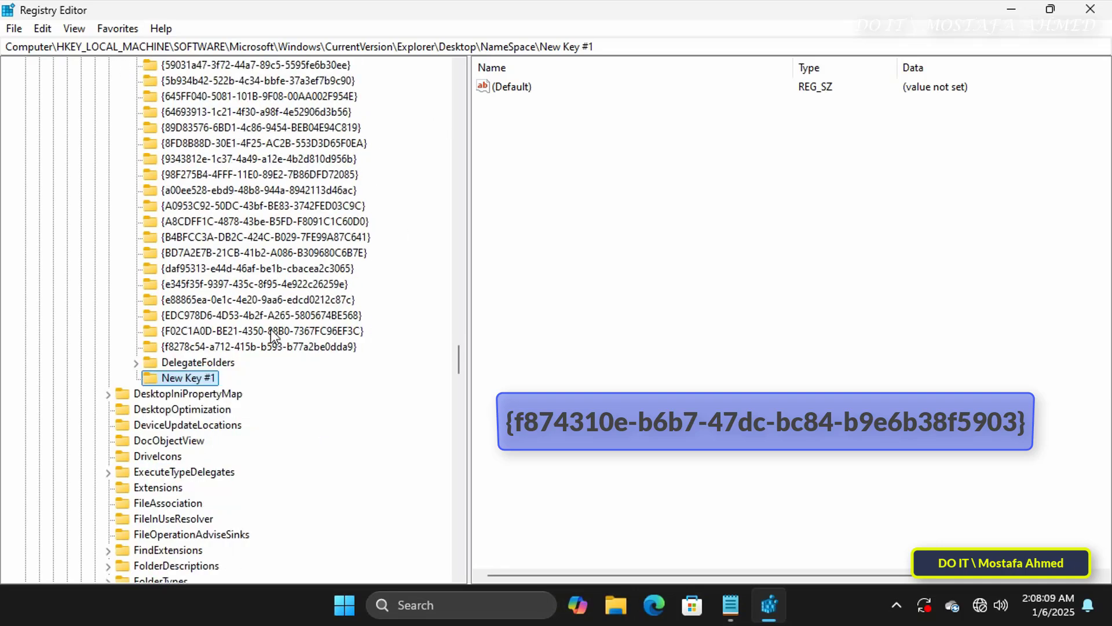
{"action": "right_click", "coordinate": [198, 381]}
{"action": "left_click", "coordinate": [264, 475]}
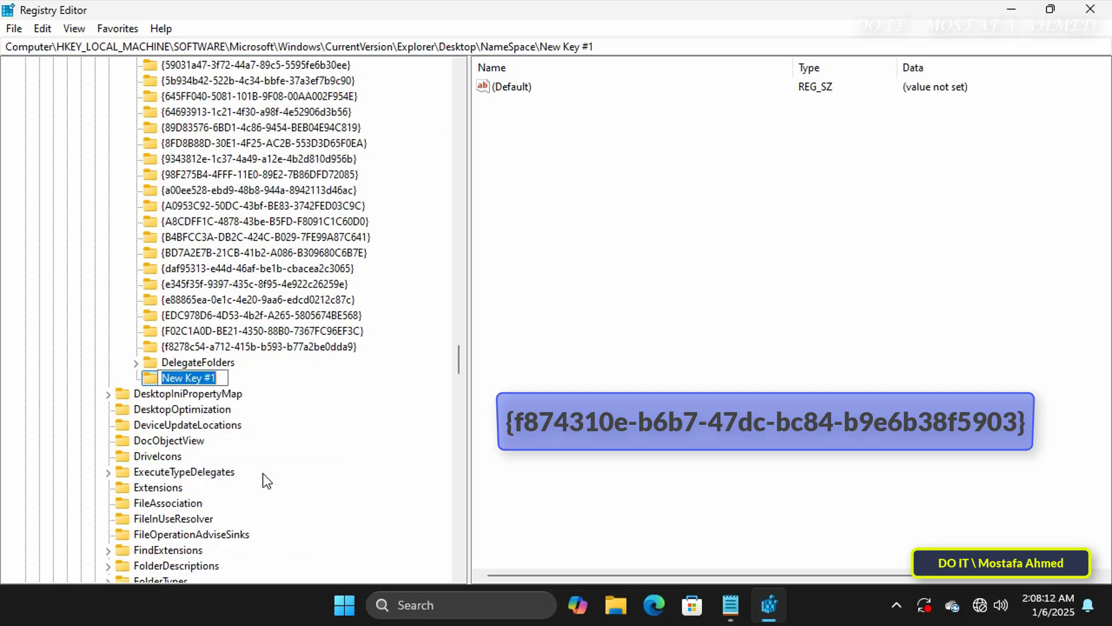
{"action": "type", "text": "{f874310e-b6b7-47dc-bc84-b9e6b38f5903}"}
{"action": "key", "text": "Return"}
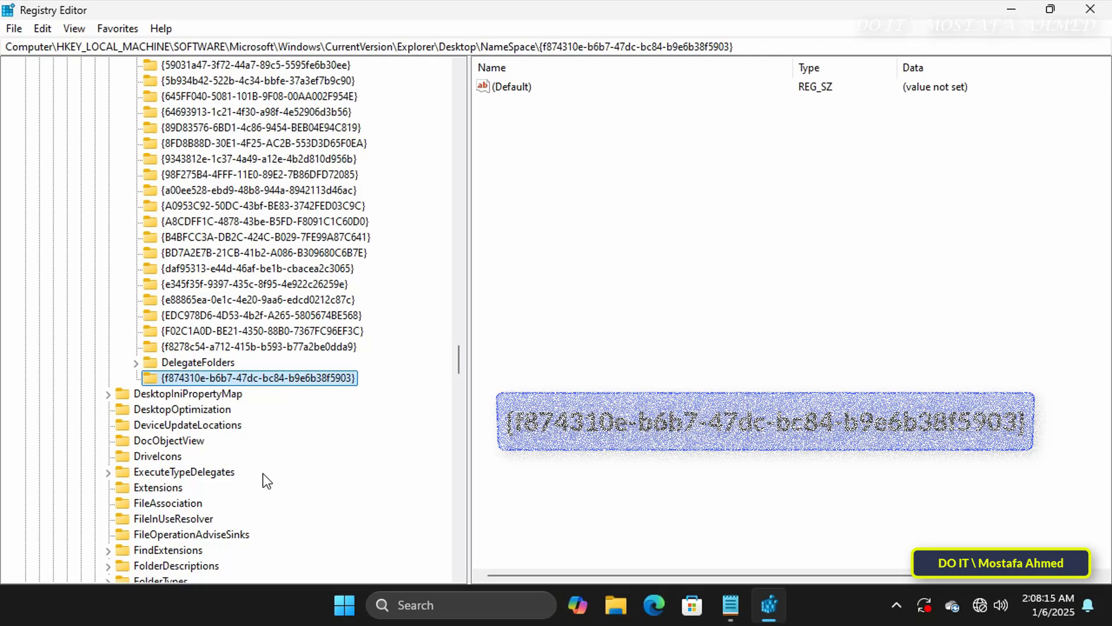
Paste CLSID_MSGraphHomeFolder into the recreated GUID key's (Default) value data and save it
{"action": "double_click", "coordinate": [512, 87]}
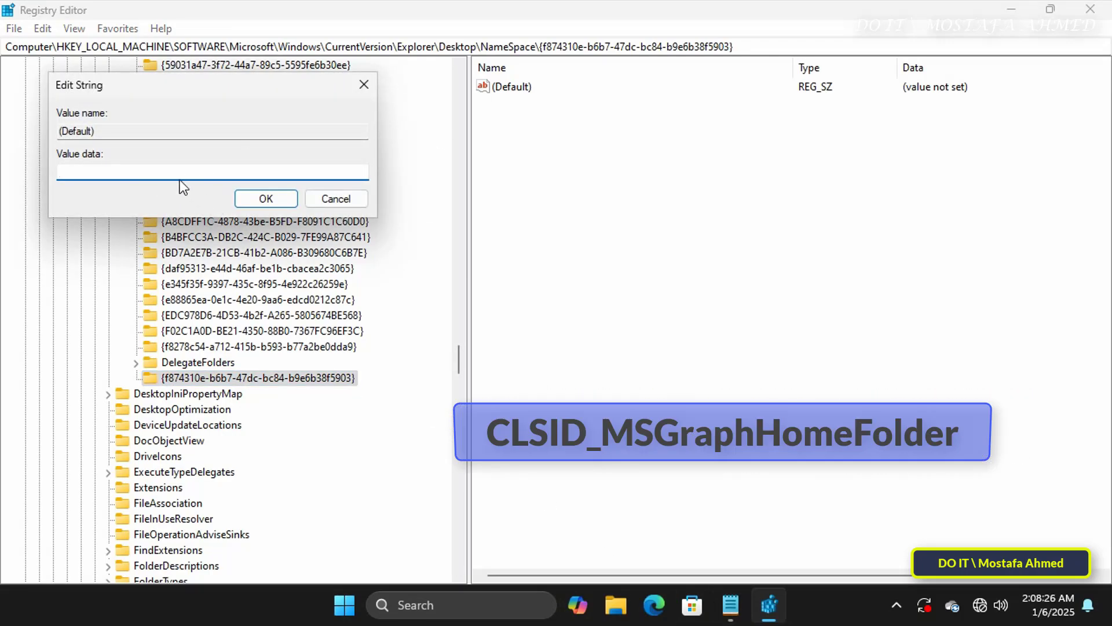
{"action": "right_click", "coordinate": [168, 175]}
{"action": "left_click", "coordinate": [224, 246]}
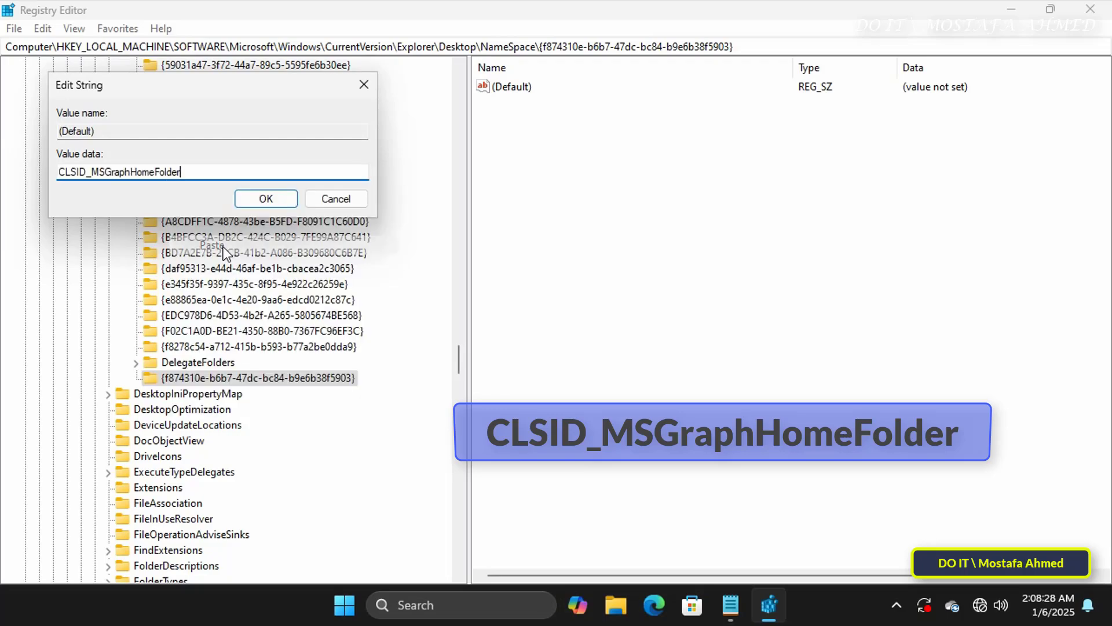
{"action": "left_click", "coordinate": [251, 200]}
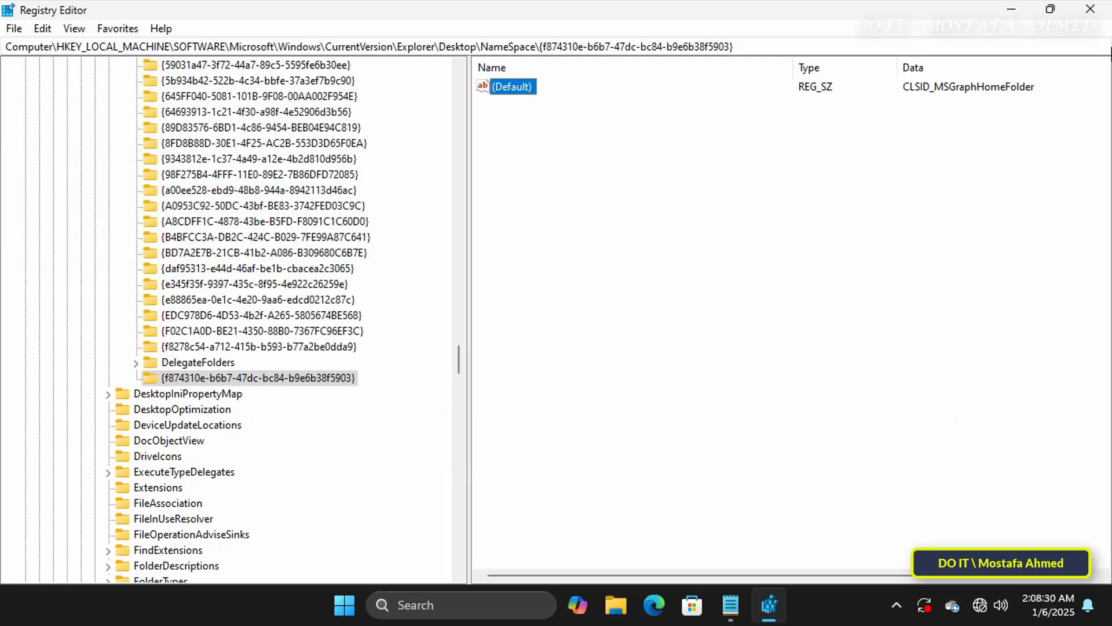
Close Registry Editor, refresh the desktop, and open File Explorer to confirm Home is back
{"action": "left_click", "coordinate": [1091, 9]}
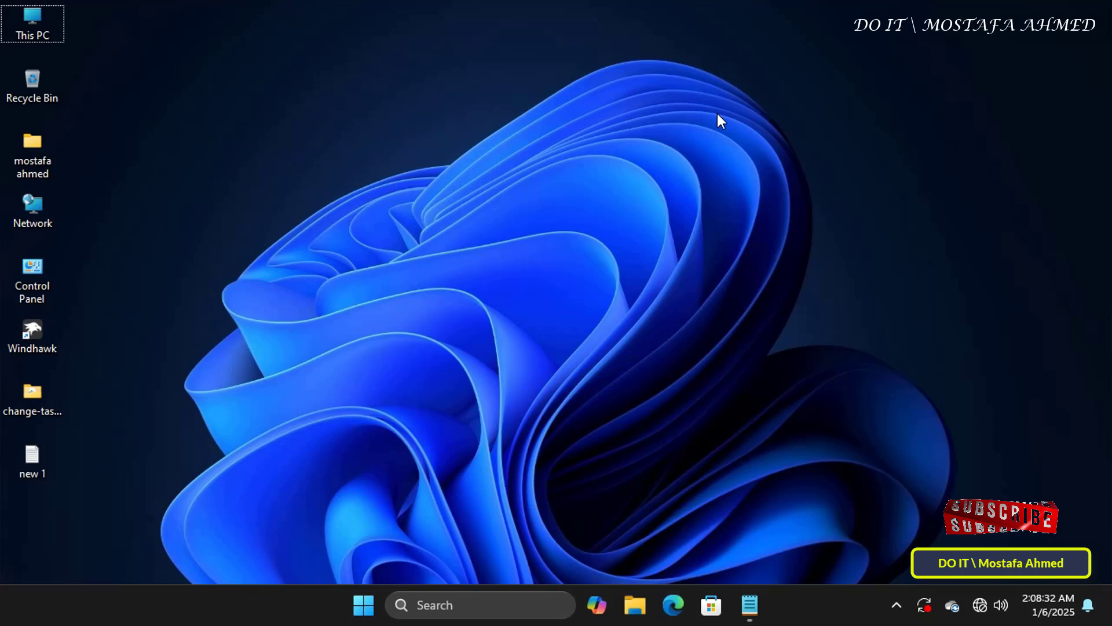
{"action": "right_click", "coordinate": [755, 175]}
{"action": "left_click", "coordinate": [746, 195]}
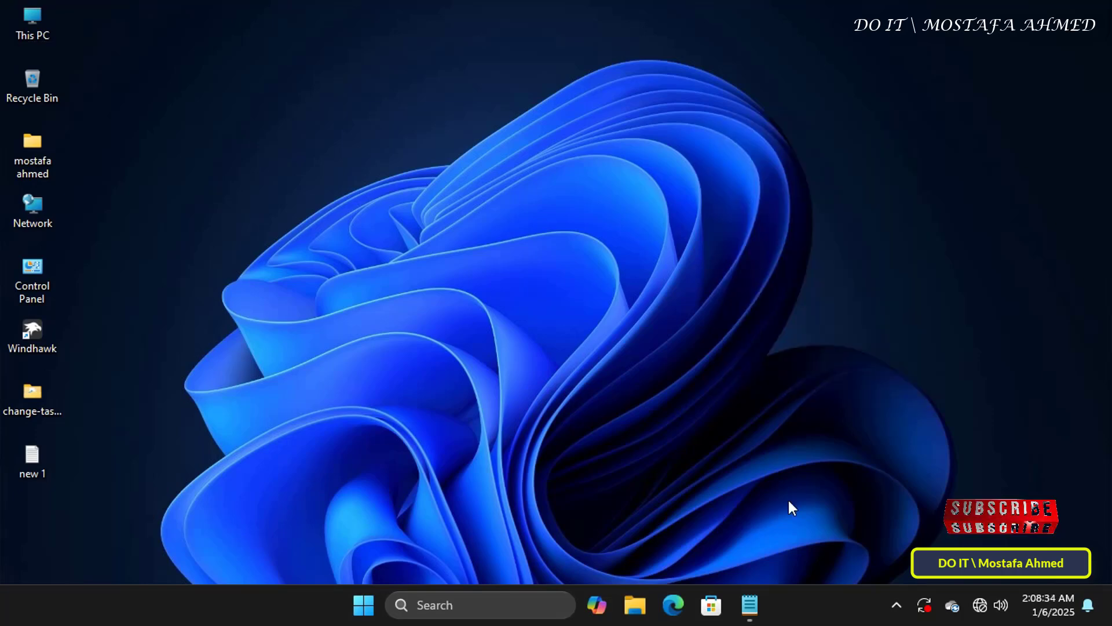
{"action": "left_click", "coordinate": [635, 605]}
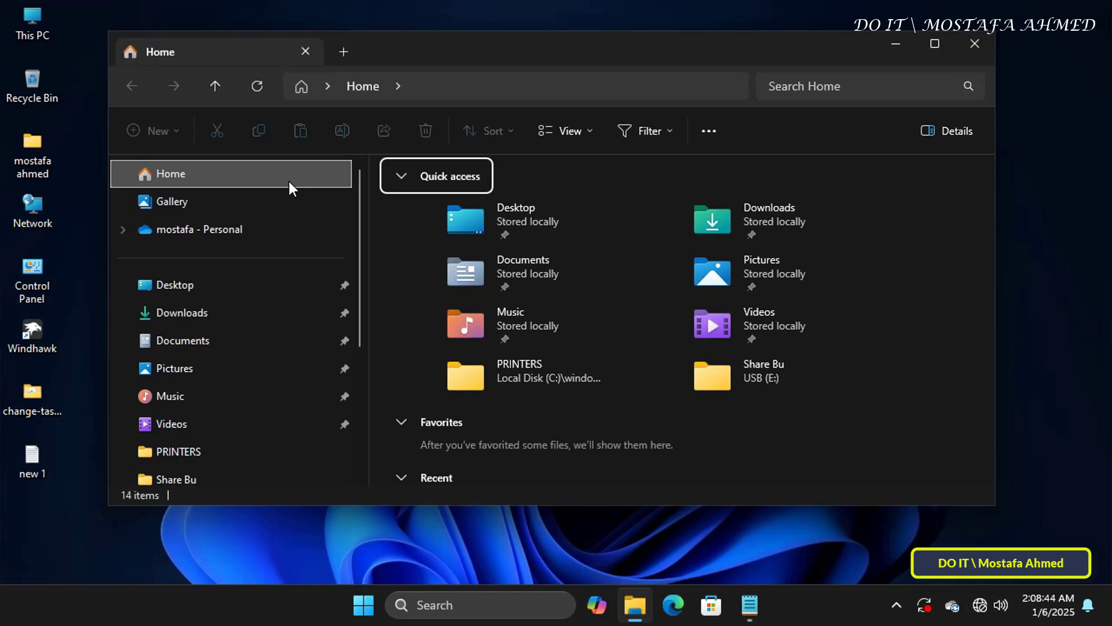
{"action": "left_click", "coordinate": [662, 552]}
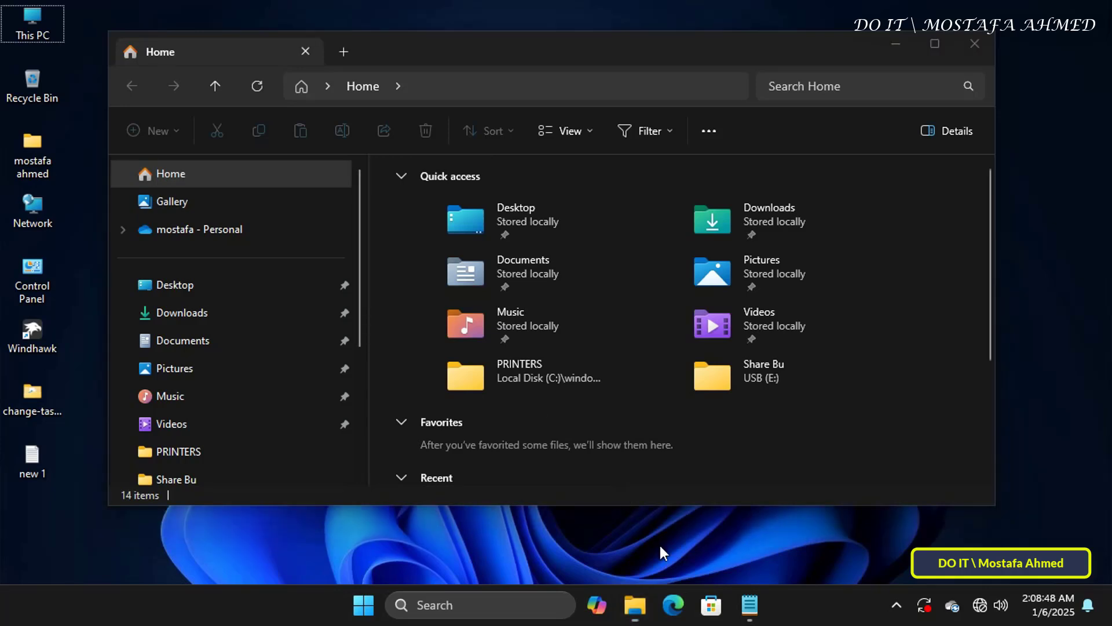